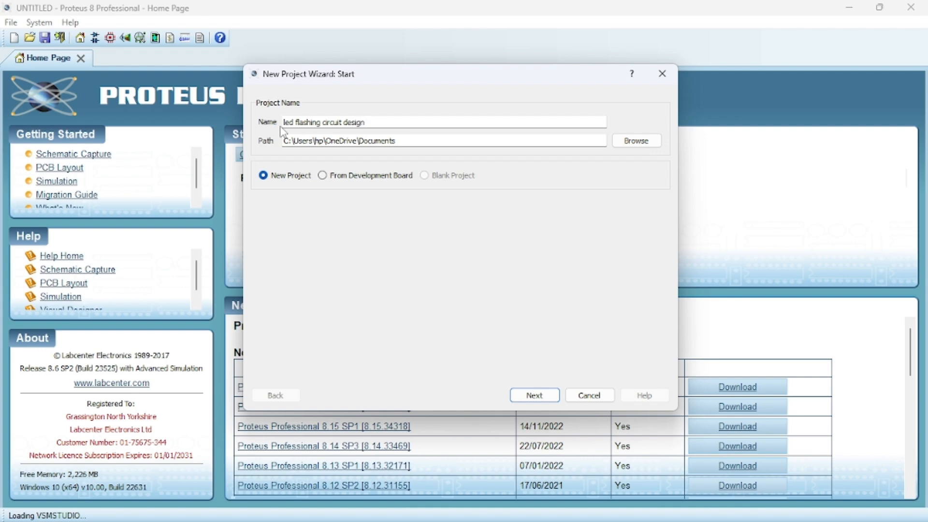
- Set the Desktop as the save folder for the new project
left_click(623, 141)
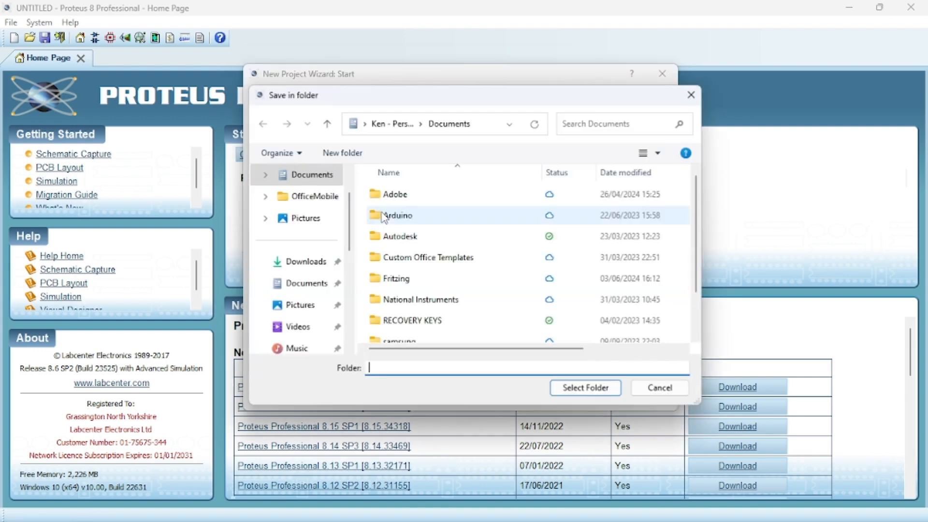
scroll(346, 290, "down", 5)
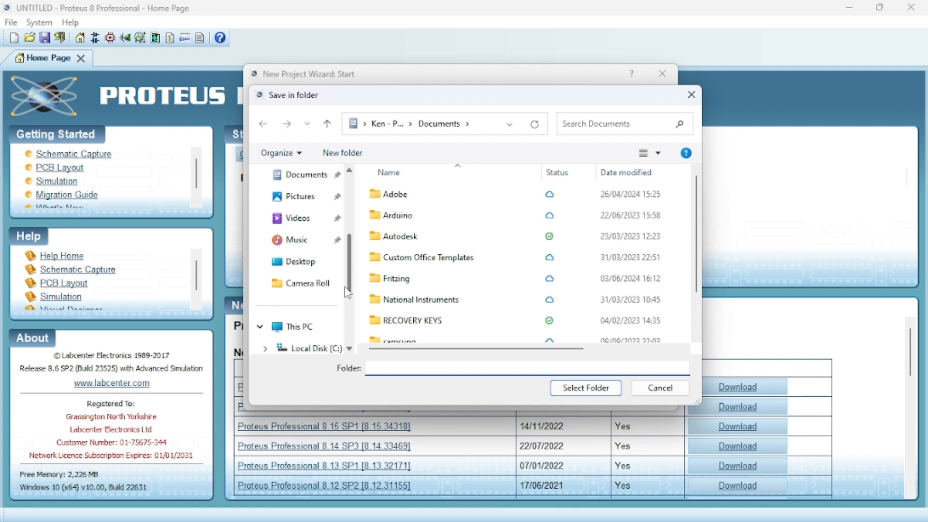
left_click(282, 265)
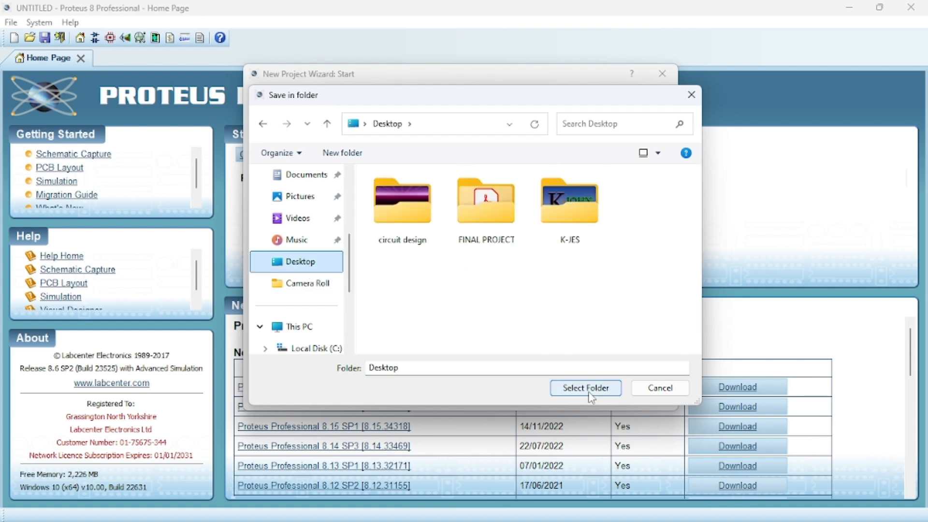
left_click(586, 388)
- Create the project with a Landscape A4 schematic, no PCB layout and no firmware
left_click(534, 395)
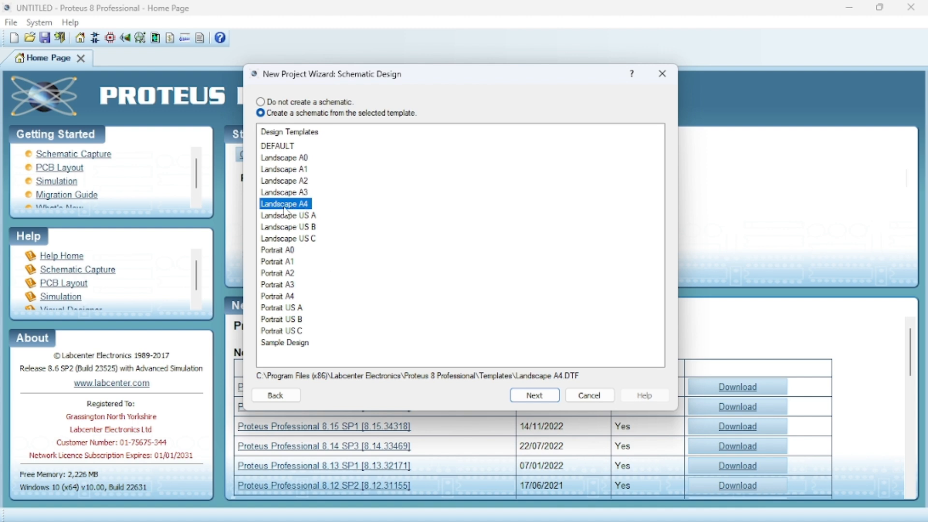
left_click(534, 395)
left_click(534, 395)
left_click(534, 396)
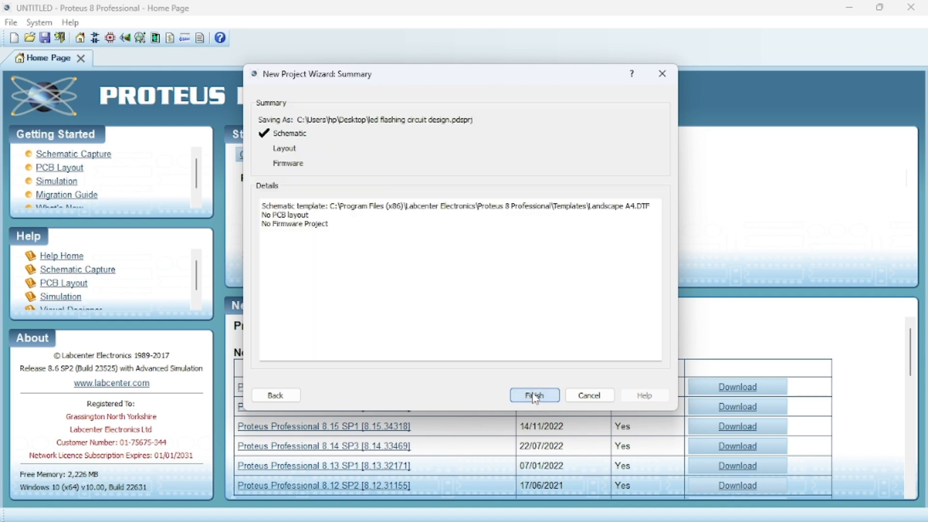
left_click(534, 395)
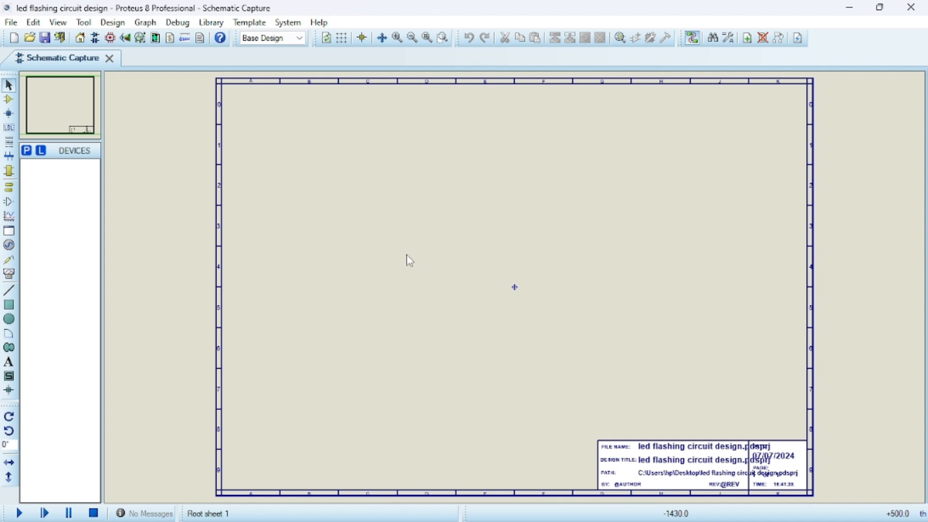
left_click(347, 42)
left_click(347, 42)
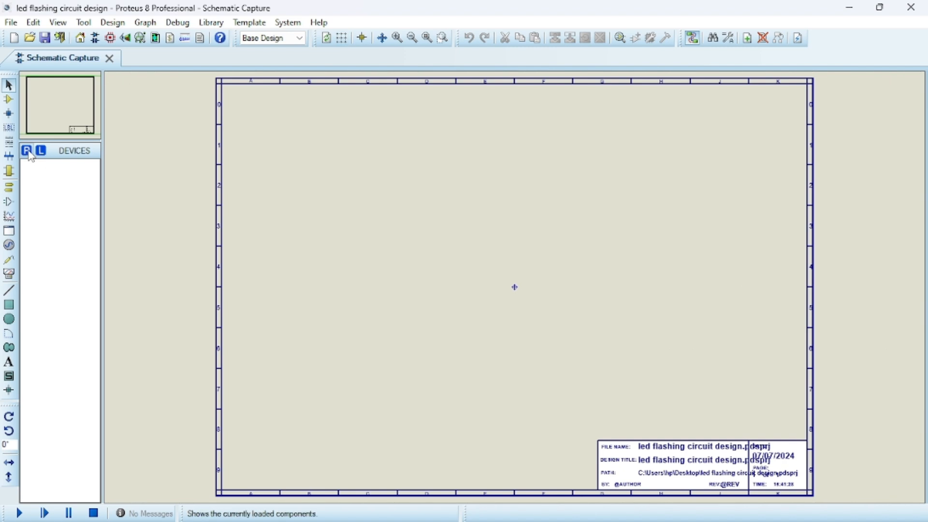
- Search the device library for "batter" and add the single-cell battery CELL to the device list
left_click(28, 152)
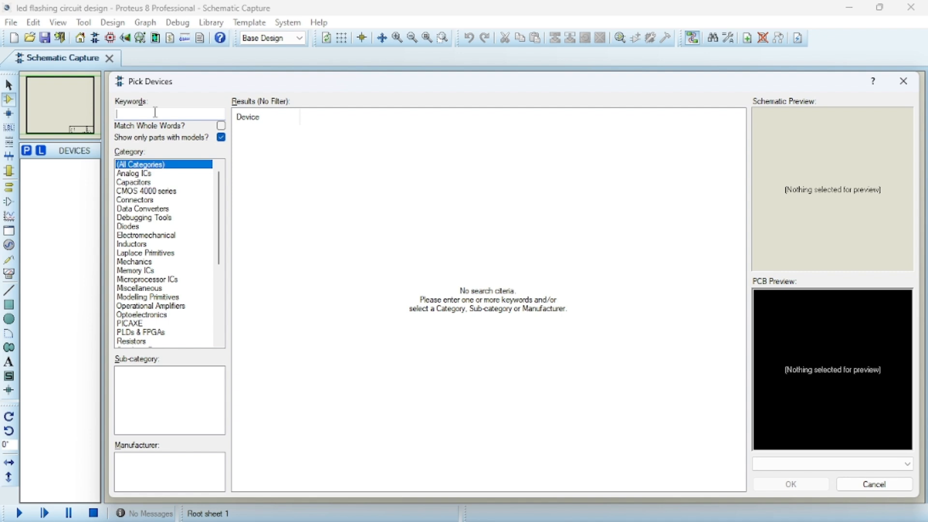
type("atter")
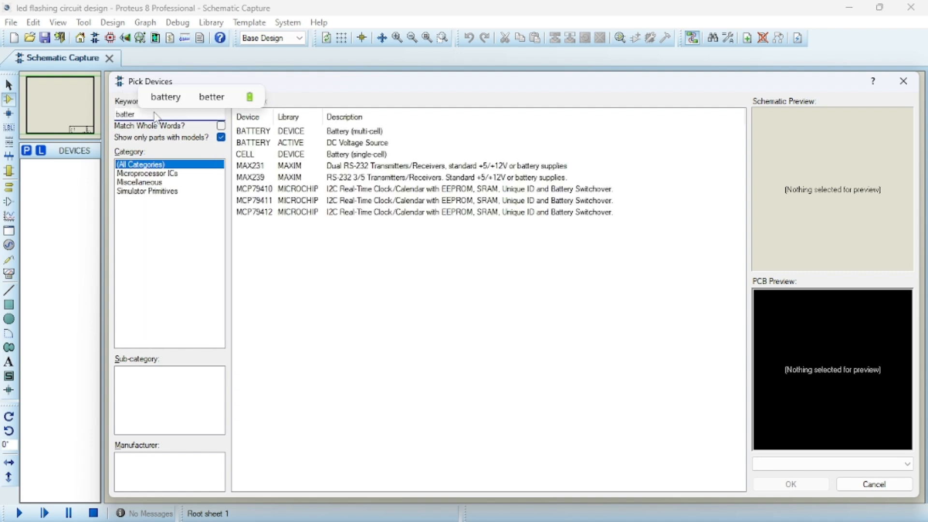
left_click(316, 153)
left_click(790, 484)
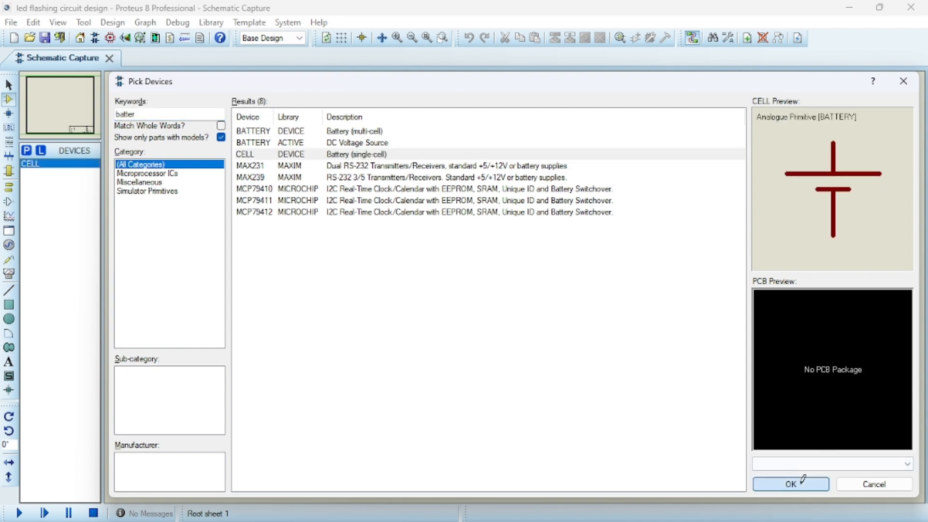
- Search the device library for "res" and add the generic resistor RES to the device list
left_click(27, 150)
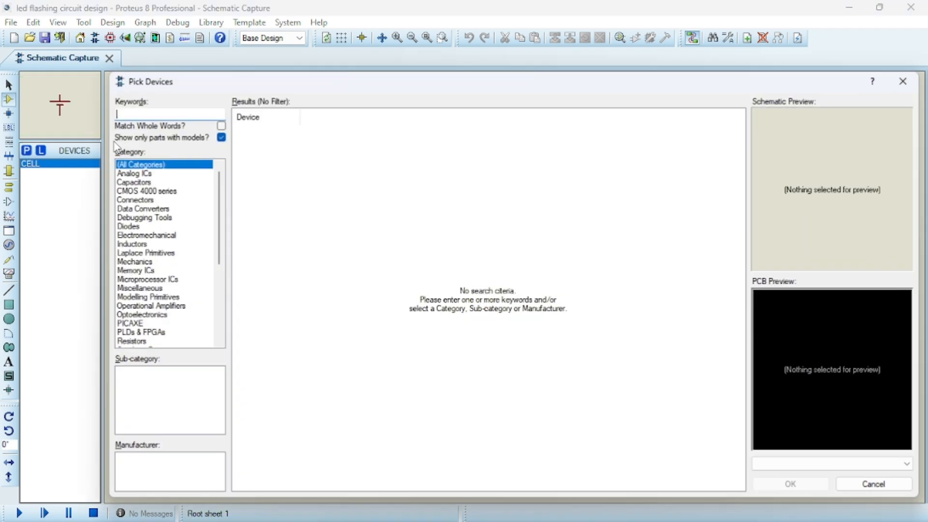
type("res")
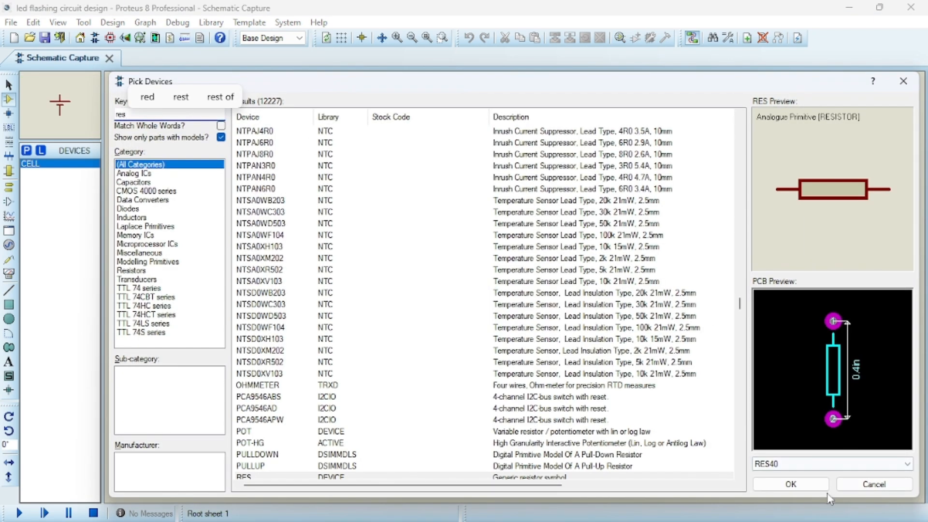
left_click(790, 484)
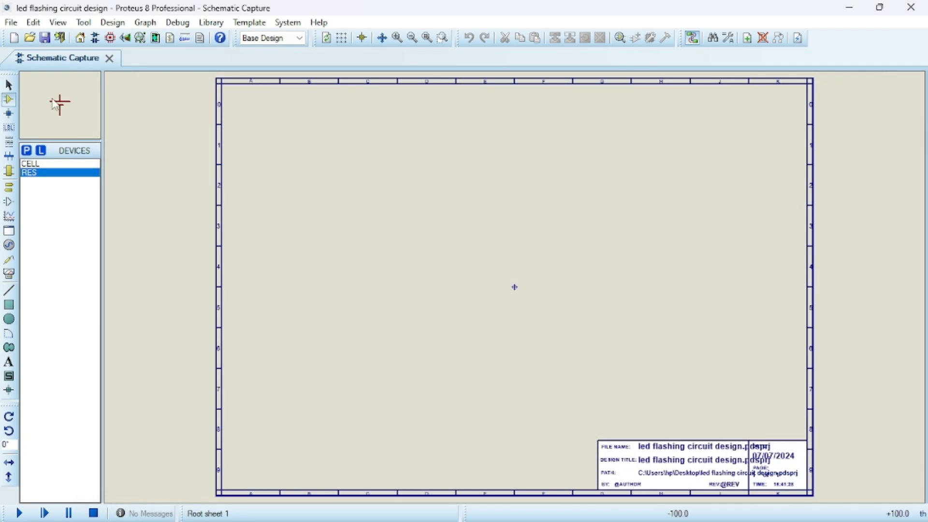
- Add the 555 timer and the generic non-electrolytic capacitor CAP to the device list, searching for "555" and "cap"
left_click(27, 151)
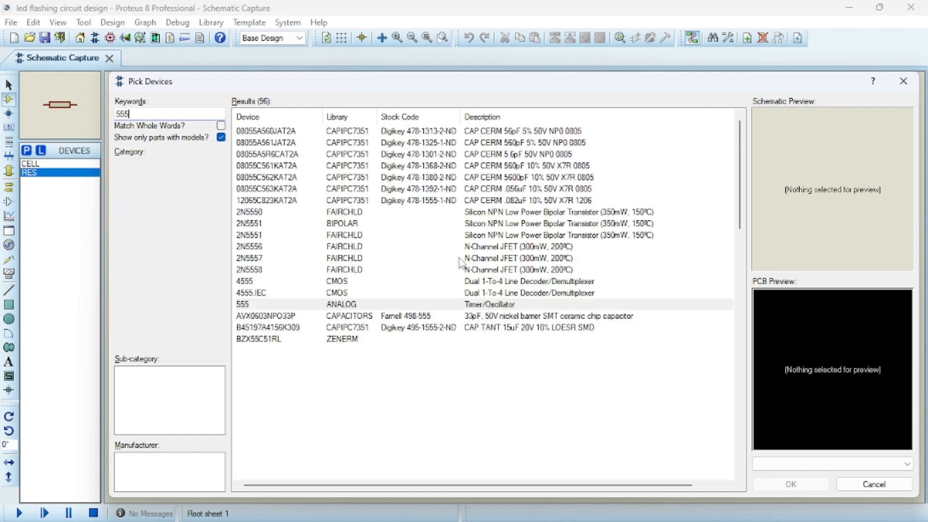
left_click(791, 484)
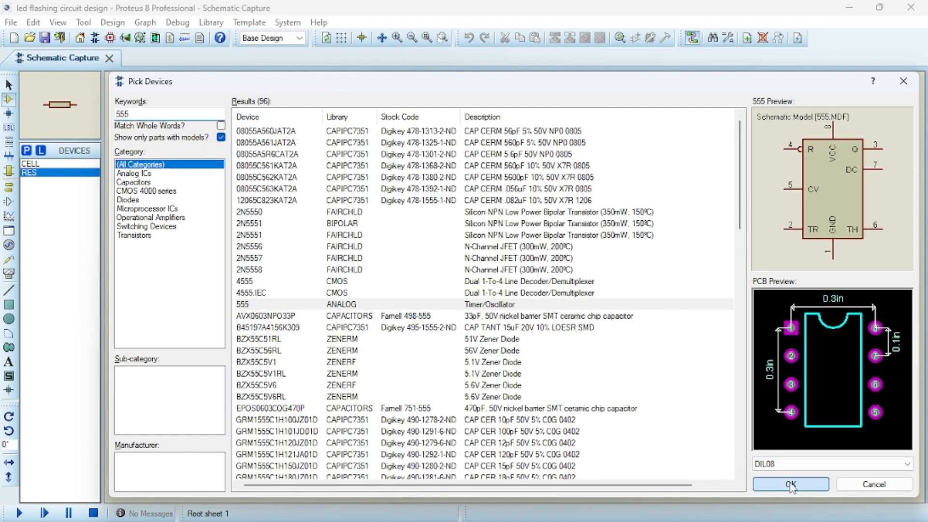
left_click(27, 154)
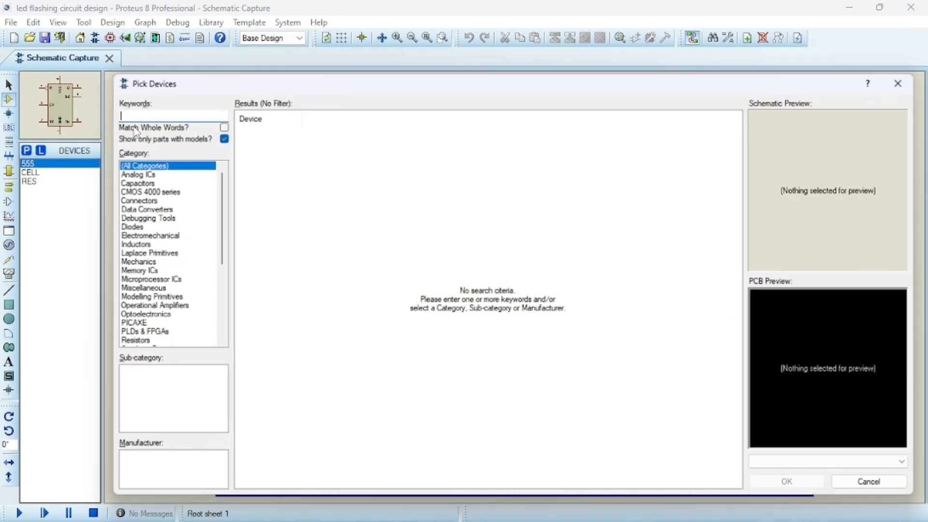
type("cap")
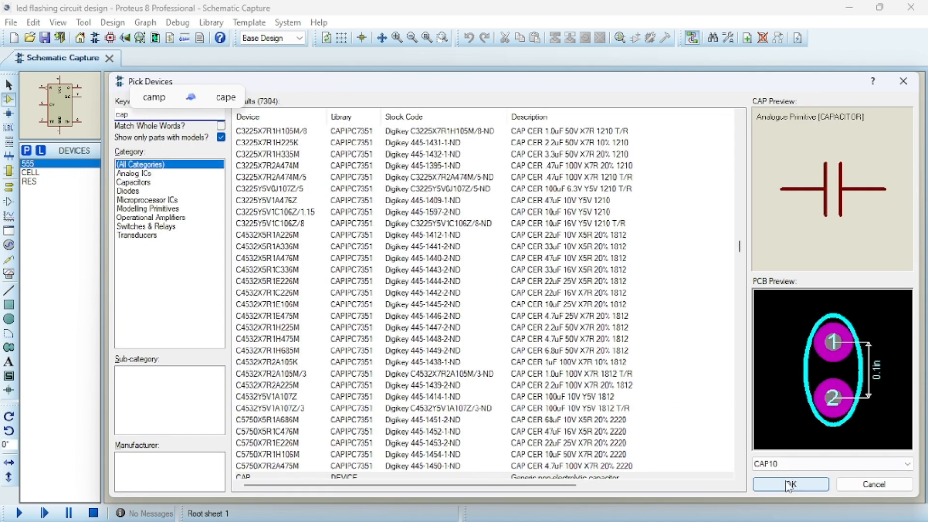
left_click(791, 484)
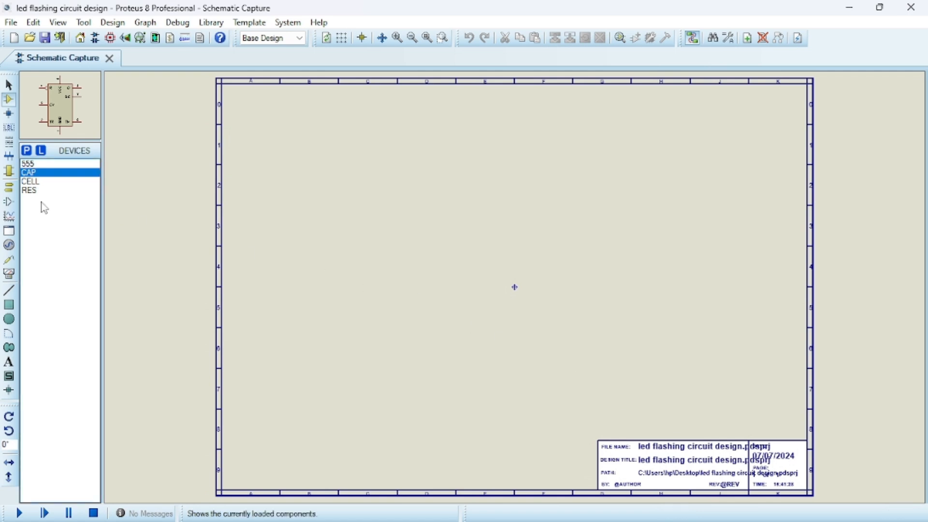
- Search the device library for "led" and add the animated red LED model LED-RED to the device list
left_click(27, 150)
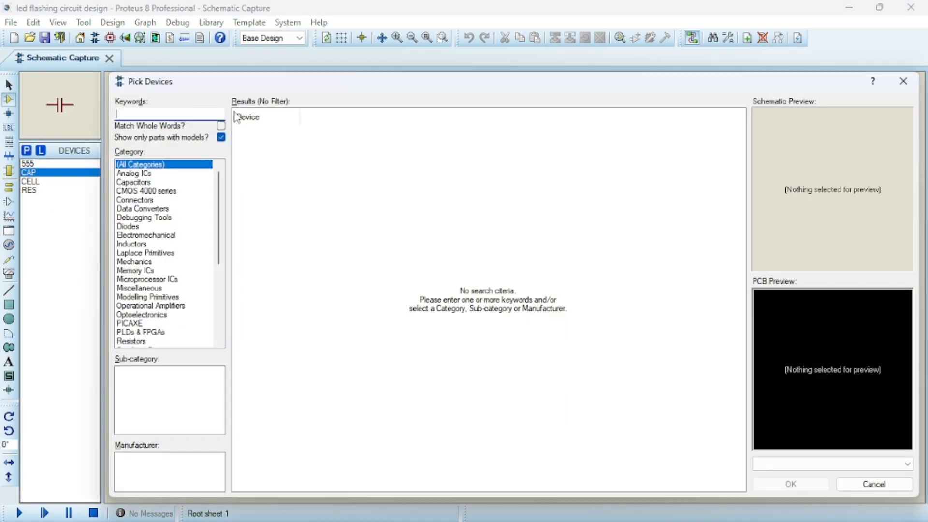
left_click(196, 114)
type("led")
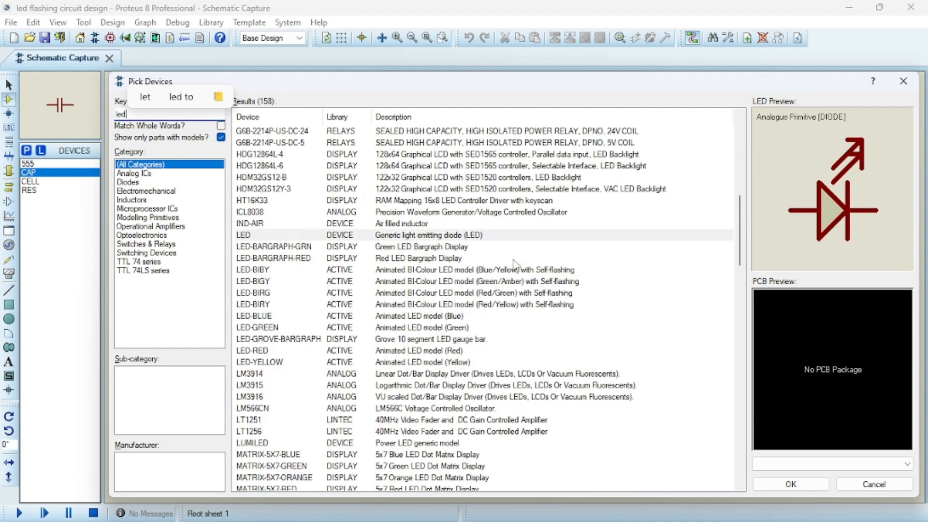
scroll(498, 247, "down", 2)
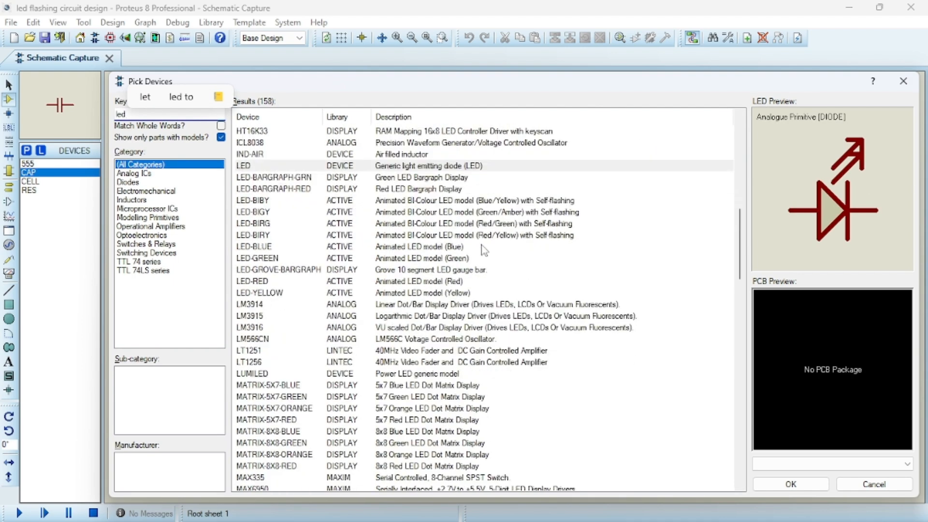
left_click(378, 282)
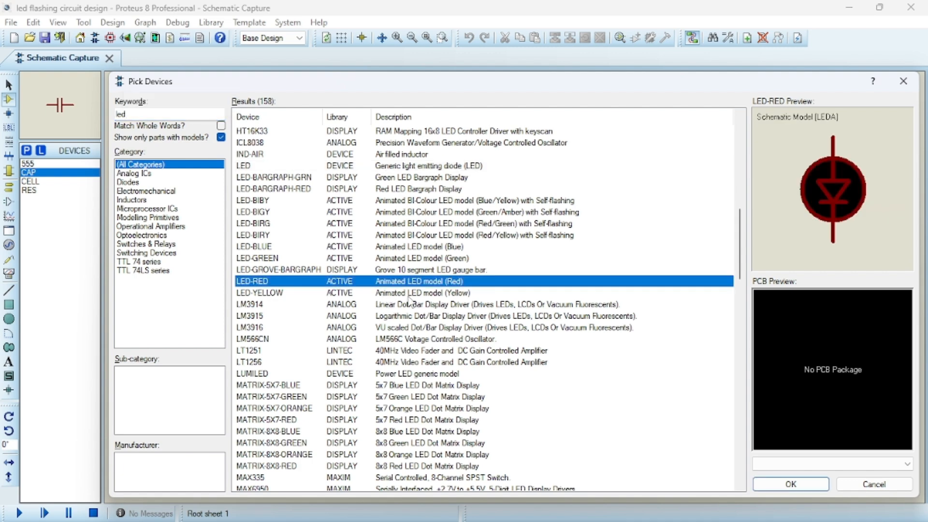
left_click(788, 485)
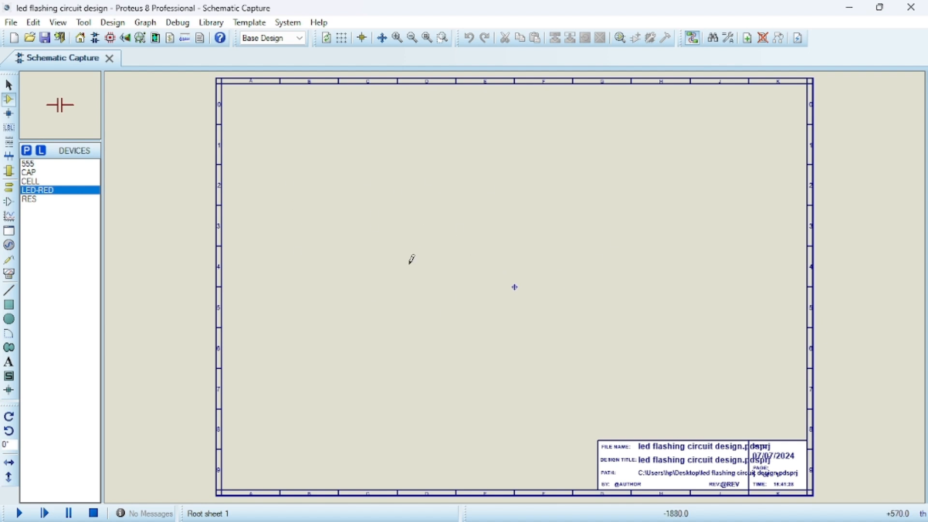
- Place the CELL battery in the upper-left area of the sheet and shift it slightly to the left
left_click(30, 181)
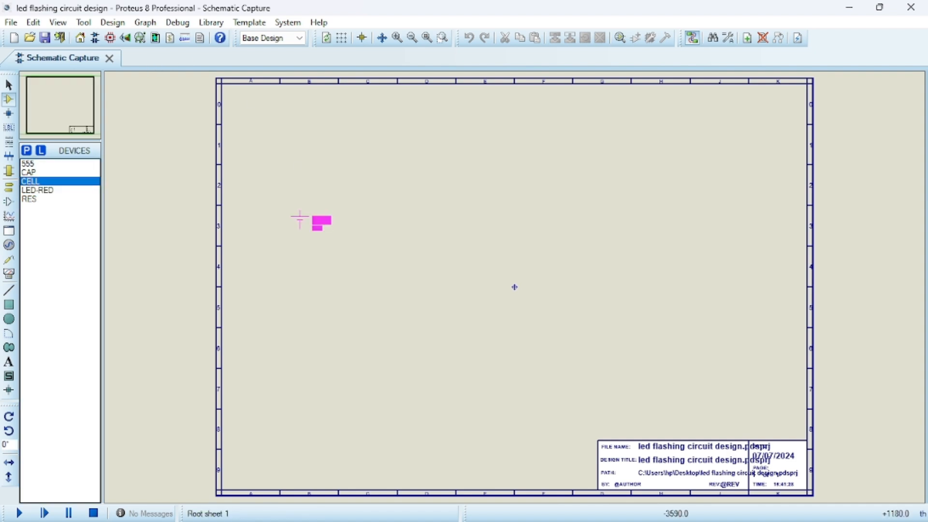
left_click(328, 250)
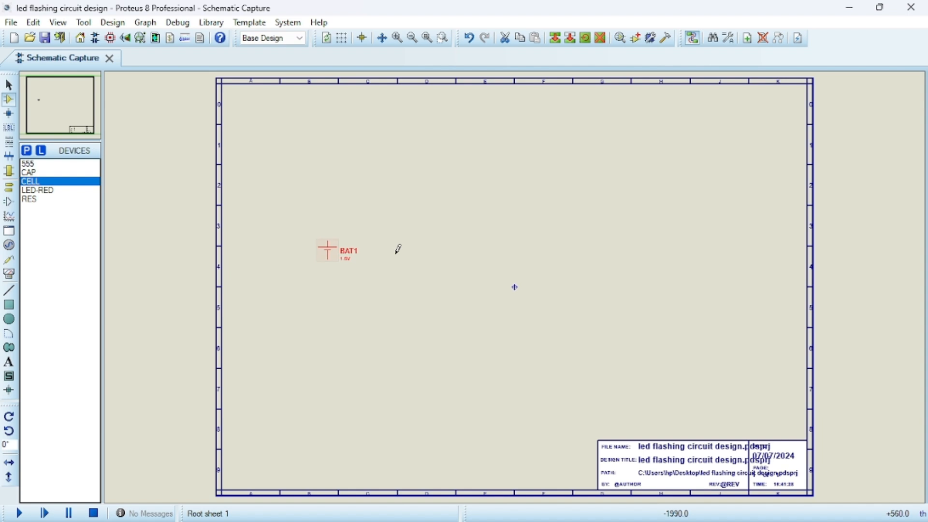
scroll(516, 282, "up", 3)
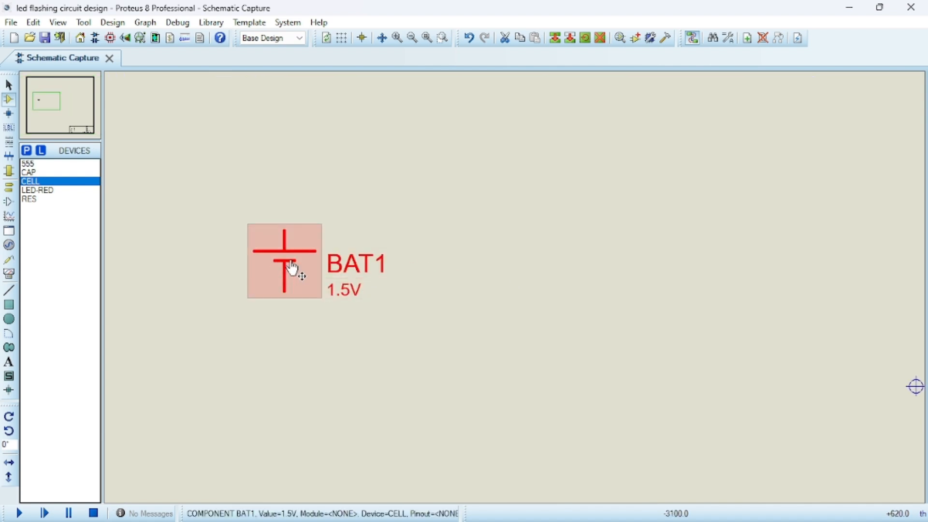
double_click(292, 269)
left_click(607, 137)
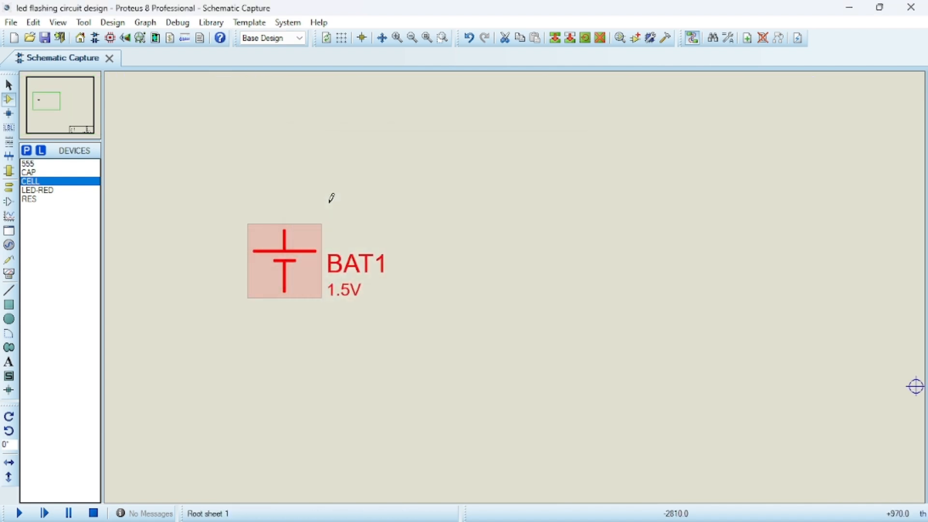
left_click_drag(292, 267, 249, 266)
left_click(429, 221)
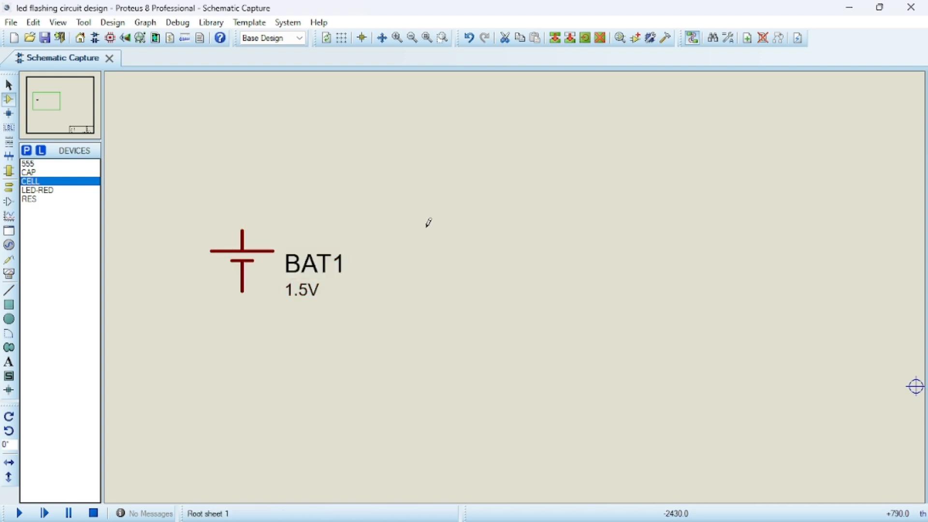
- Place the 555 timer on the sheet to the right of the battery
left_click(29, 163)
left_click(519, 289)
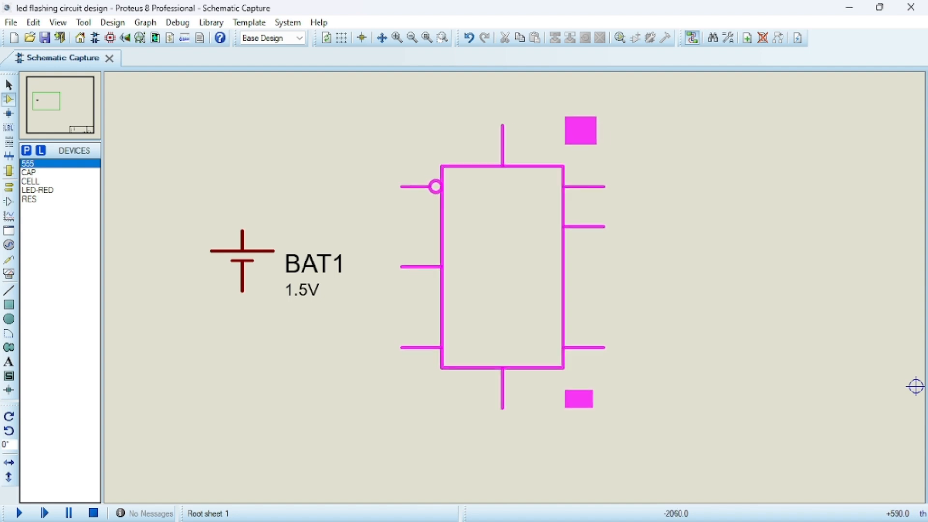
left_click(503, 276)
- Place a RES resistor to the upper right of the 555 timer, rotate it clockwise to vertical and move it slightly higher
scroll(510, 271, "down", 1)
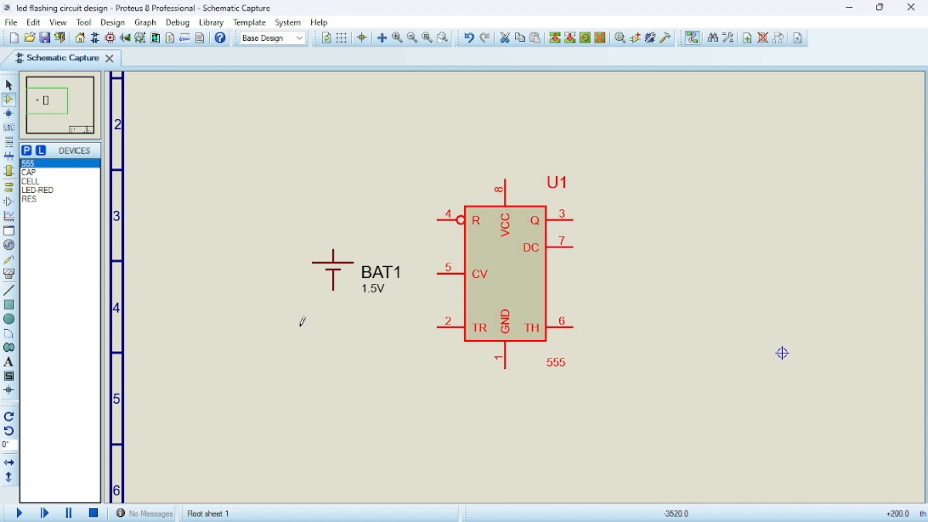
left_click(47, 99)
left_click(49, 99)
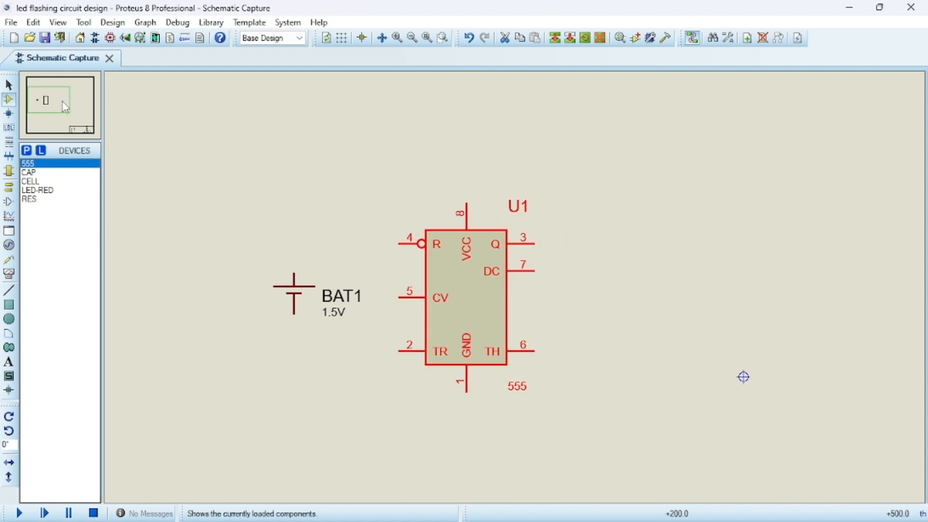
left_click(51, 99)
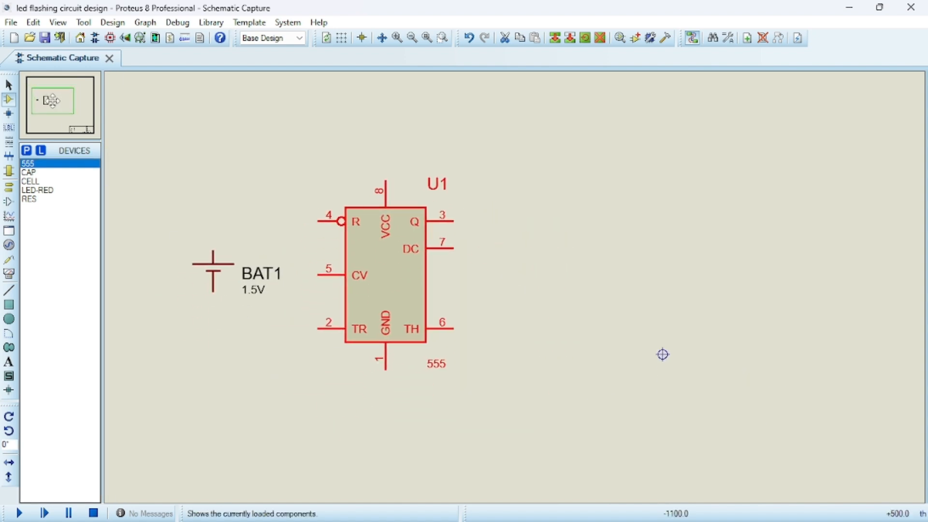
left_click(33, 200)
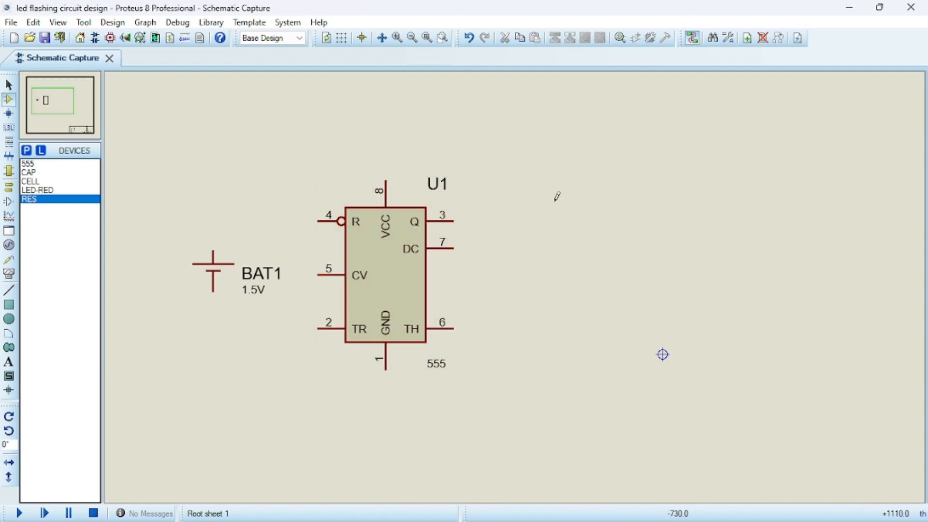
left_click(537, 196)
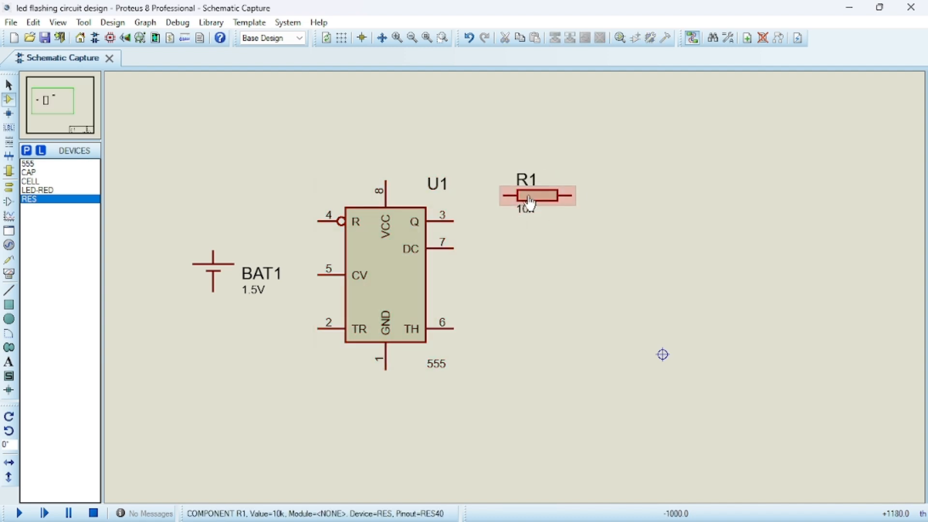
right_click(531, 193)
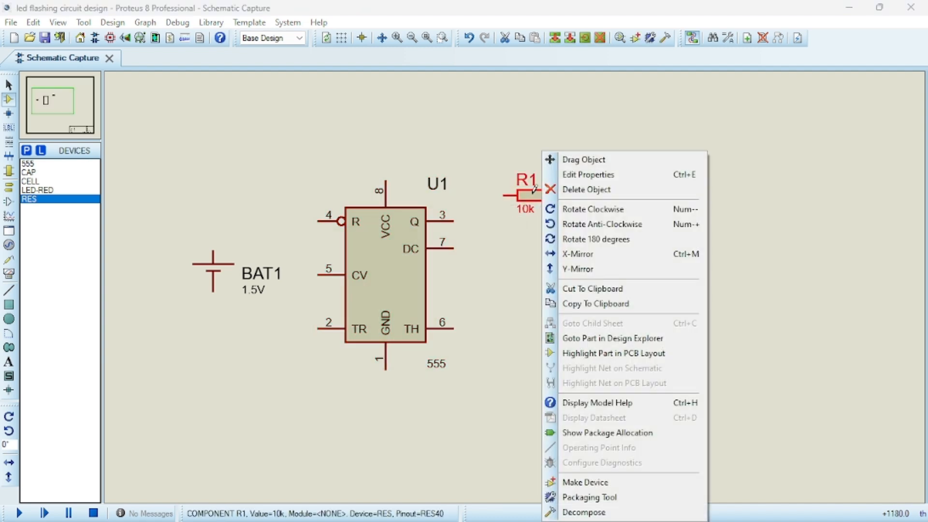
left_click(584, 212)
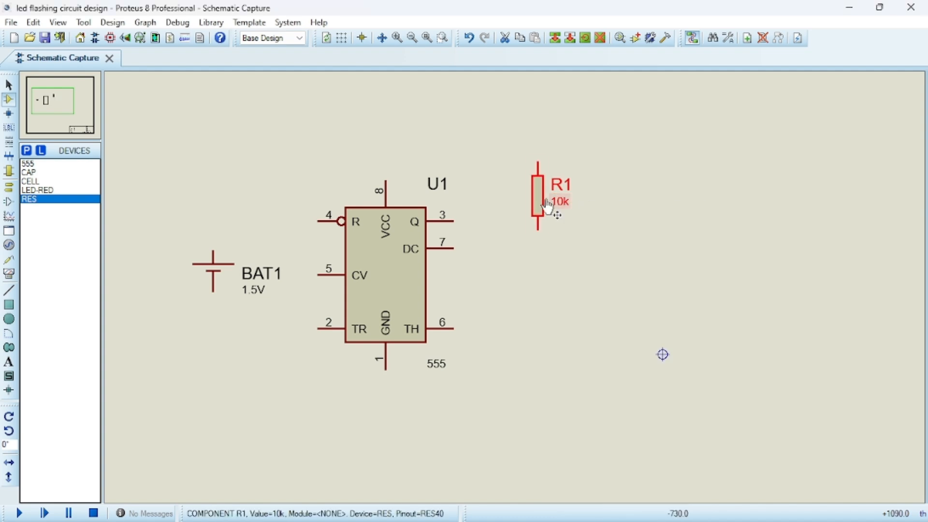
left_click_drag(540, 201, 535, 168)
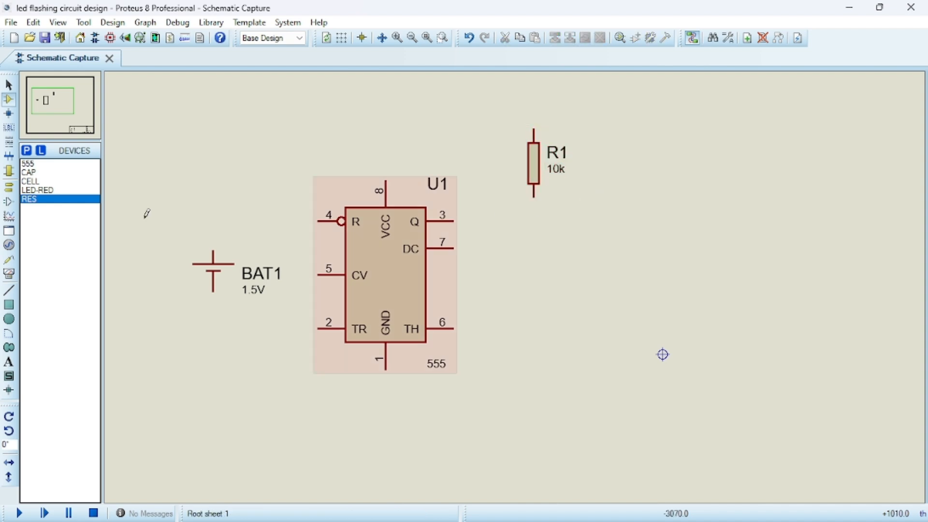
- Place a second RES resistor, rotate it clockwise to vertical and position it below R1
left_click(551, 252)
left_click(558, 250)
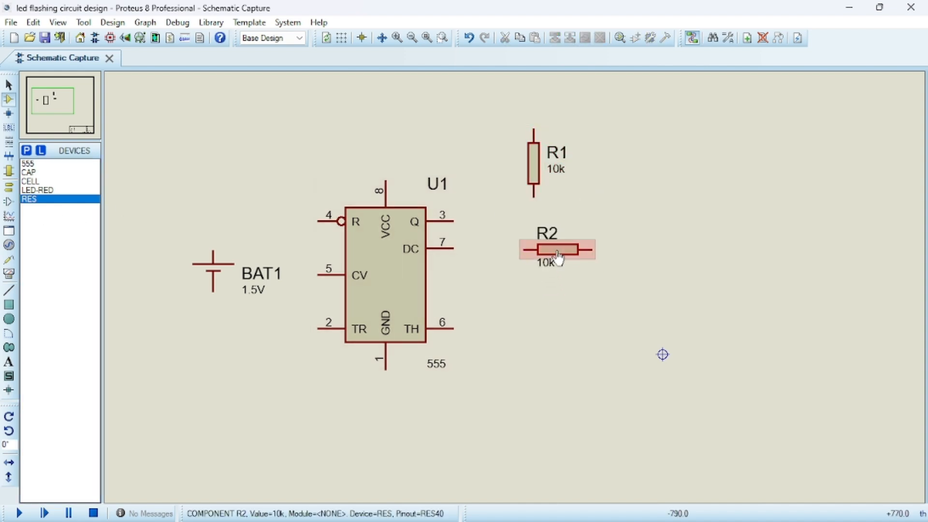
right_click(558, 259)
left_click(600, 209)
left_click_drag(561, 254, 537, 295)
left_click(621, 224)
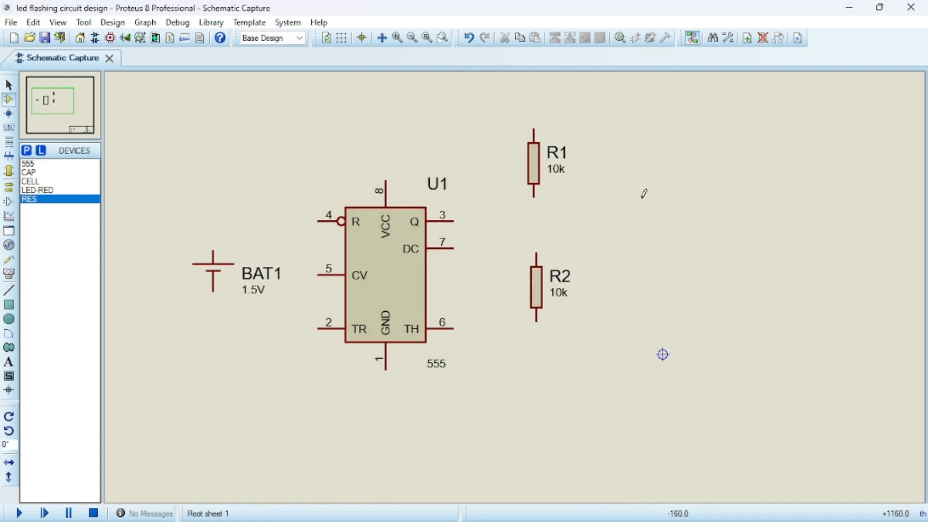
- Place a third RES resistor, rotate it clockwise to vertical and position it to the right of R2 at the same height
left_click(28, 199)
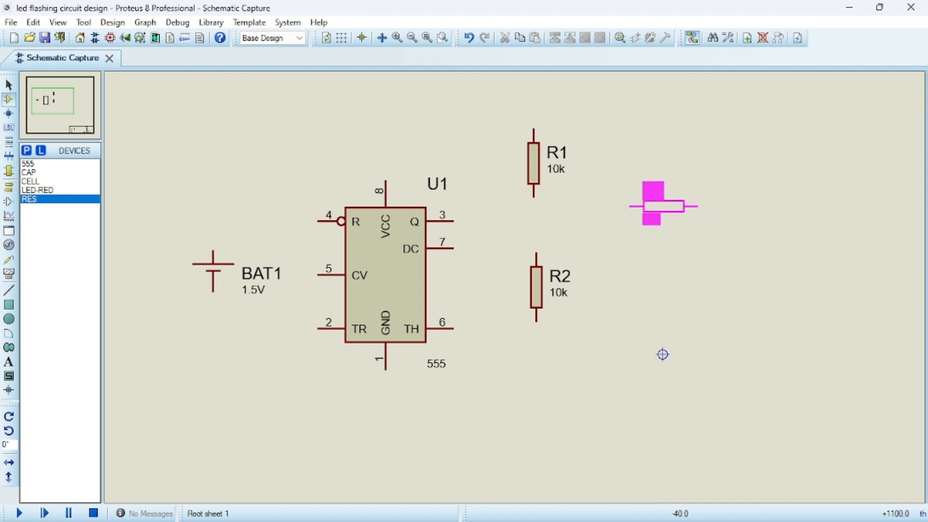
left_click(676, 197)
right_click(682, 196)
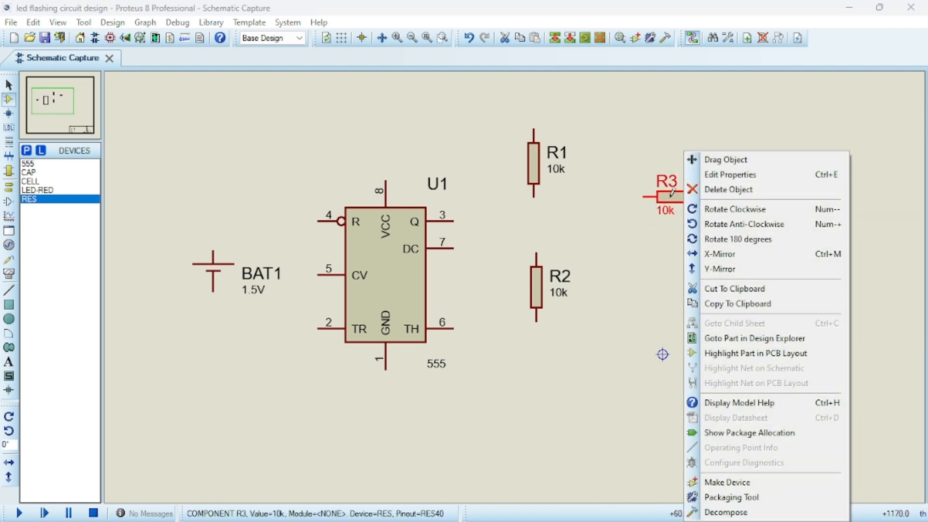
left_click(721, 208)
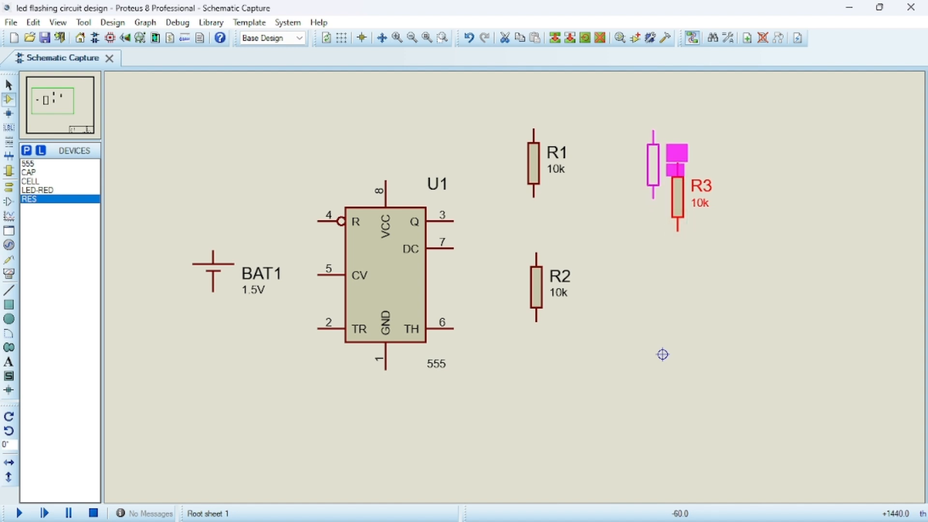
left_click_drag(656, 168, 675, 294)
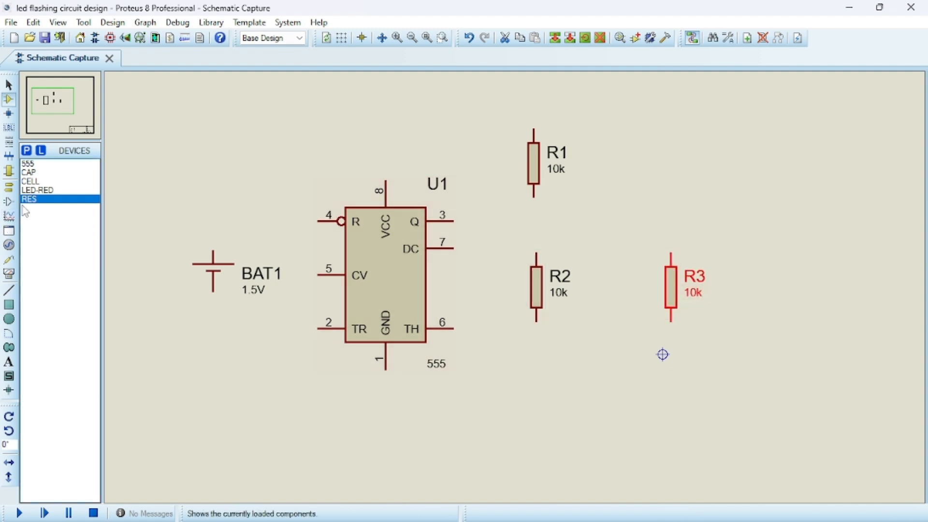
- Place the LED-RED directly below resistor R3
left_click(36, 190)
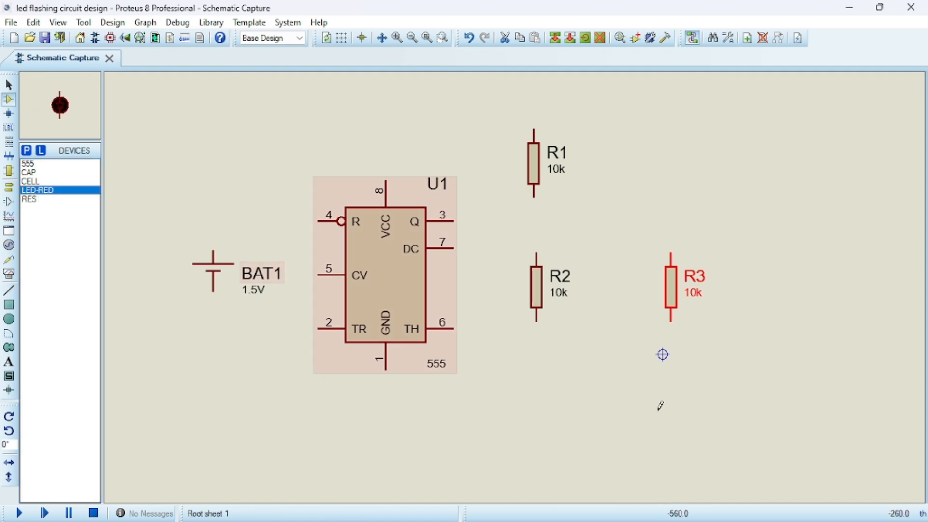
left_click(712, 347)
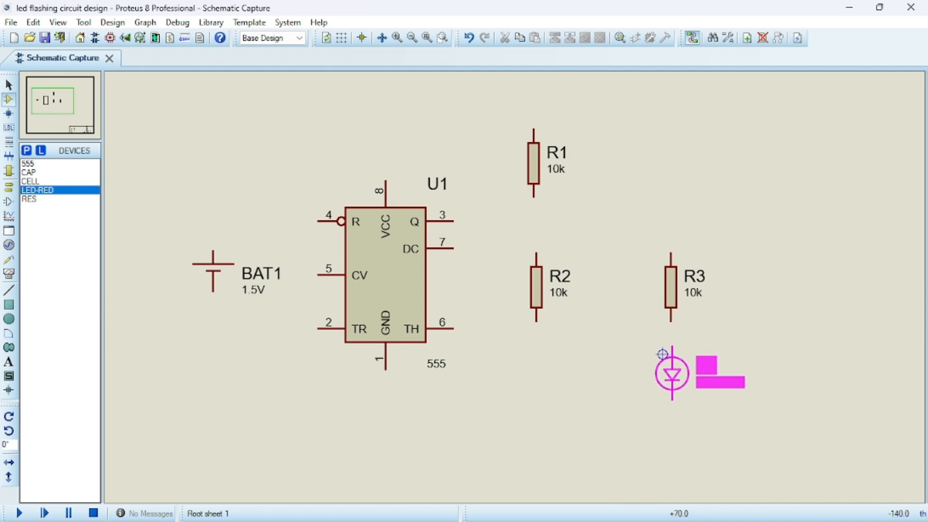
left_click(662, 353)
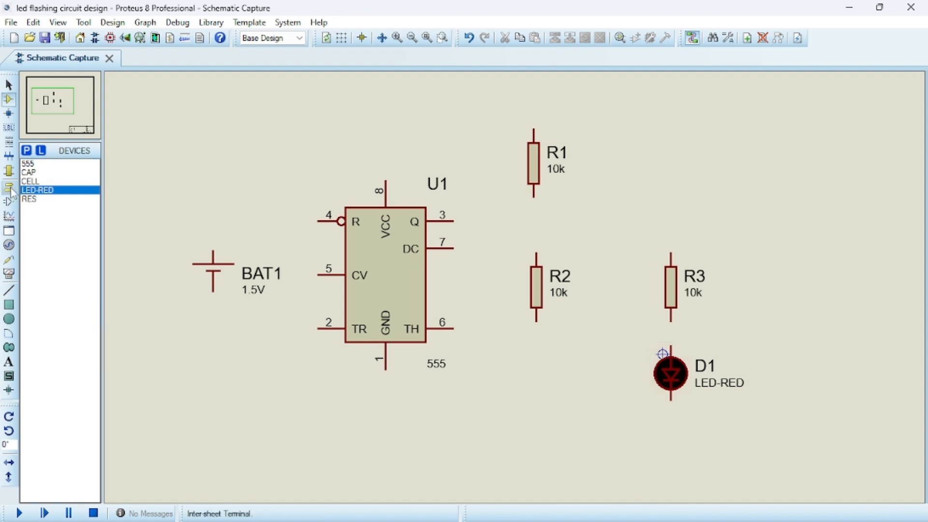
- Place a CAP capacitor to the lower left of the 555 timer, rotate it to vertical and shift it slightly down
left_click(29, 173)
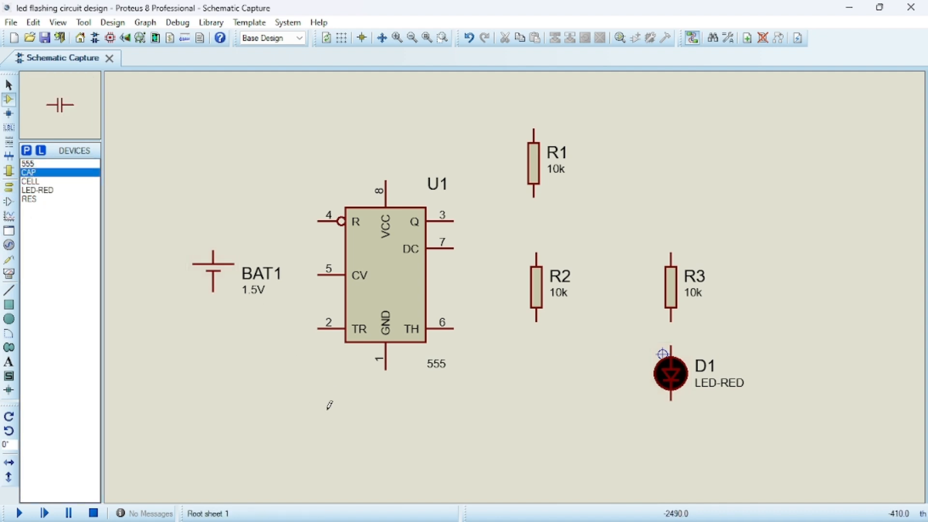
left_click(277, 401)
left_click(276, 402)
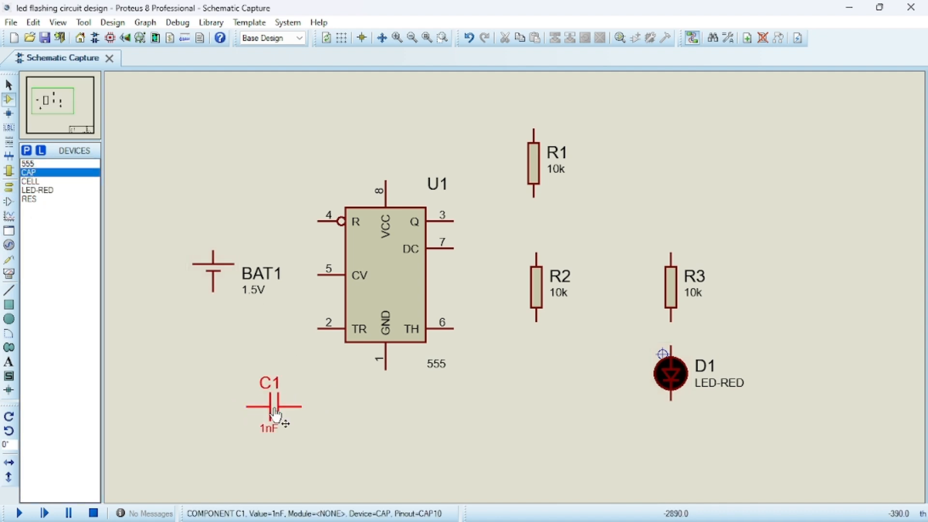
right_click(287, 403)
left_click(323, 89)
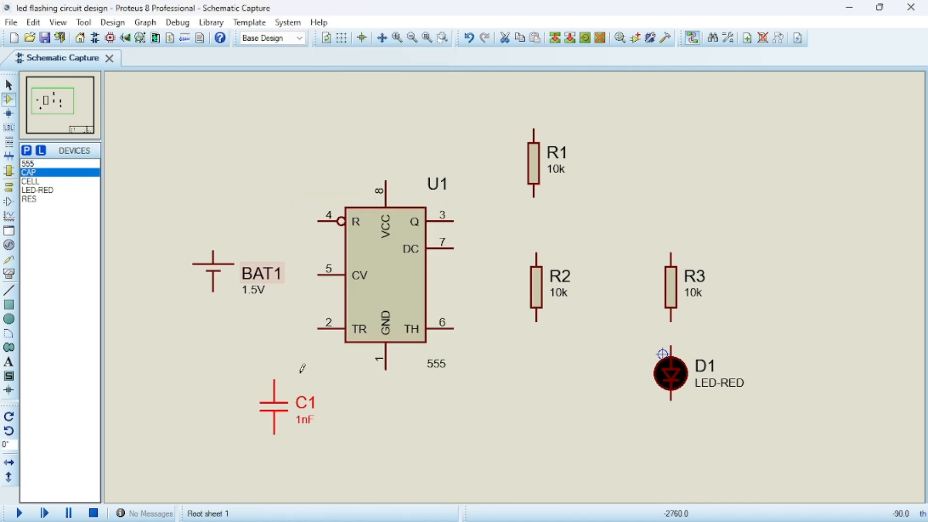
left_click_drag(265, 405, 279, 416)
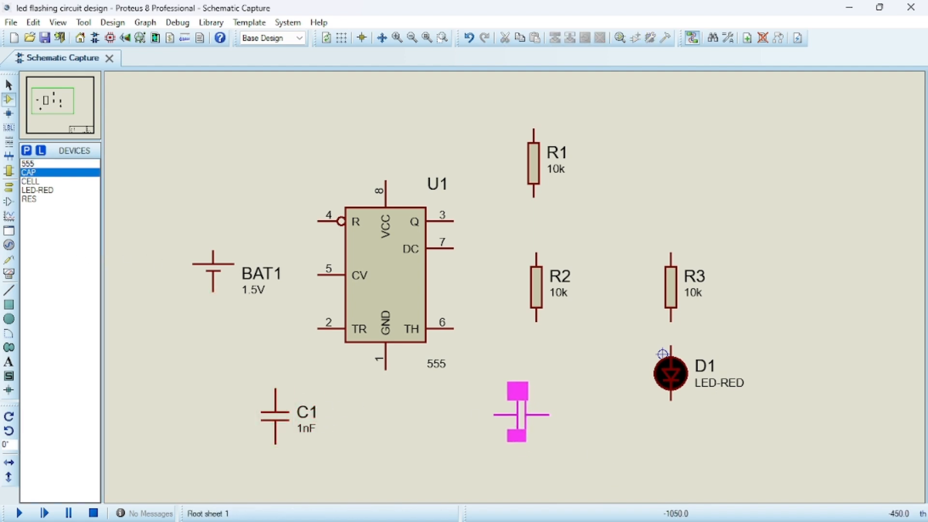
- Place a second CAP capacitor below resistor R2, rotate it clockwise to vertical and nudge it into position
left_click(533, 415)
right_click(536, 411)
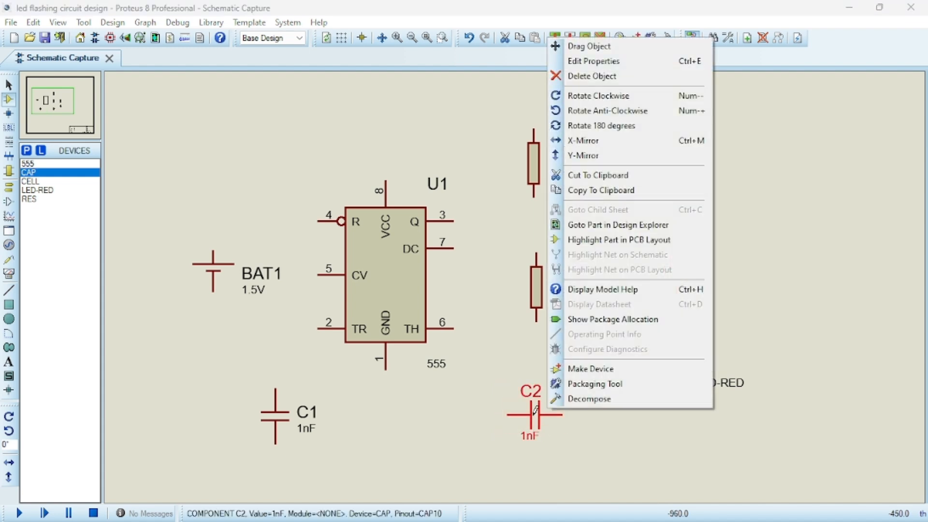
left_click(584, 95)
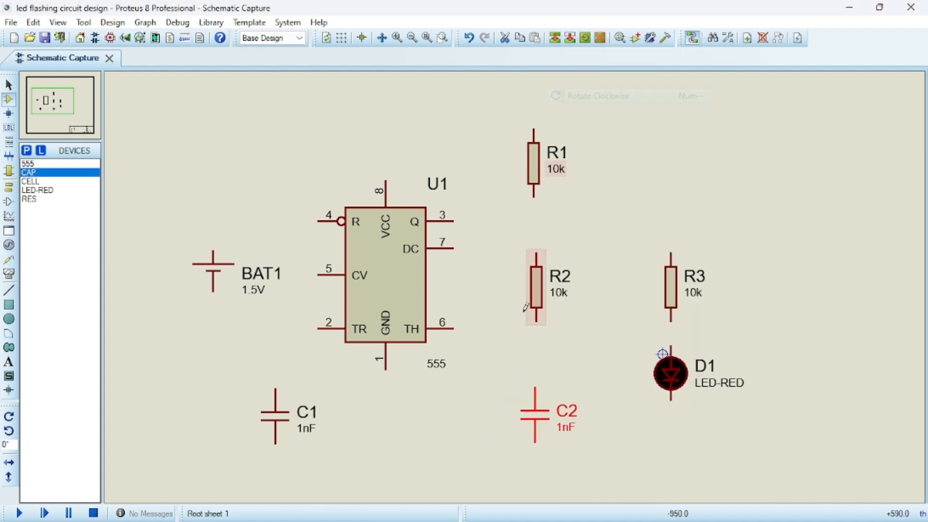
left_click_drag(533, 422, 535, 417)
left_click(632, 429)
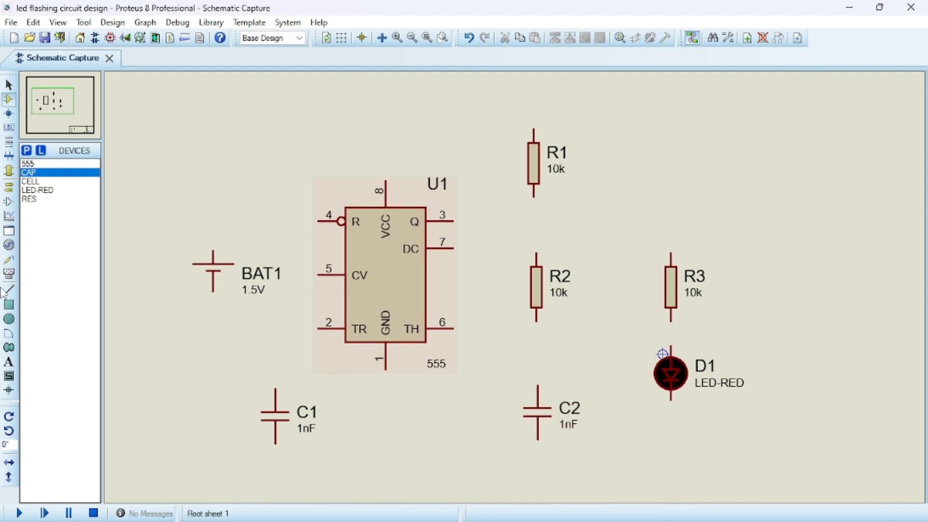
- Wire the battery's positive terminal up and across above the 555 timer to its VCC pin 8
left_click(214, 249)
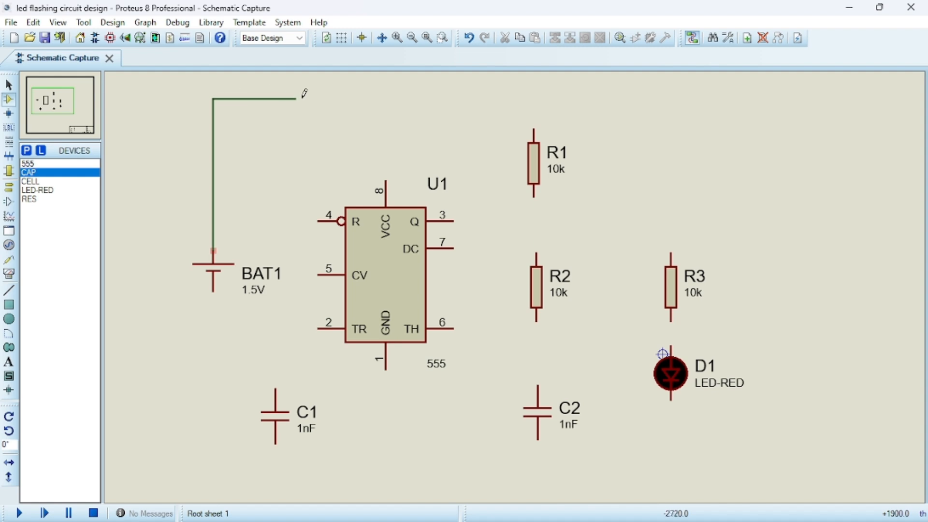
left_click(386, 94)
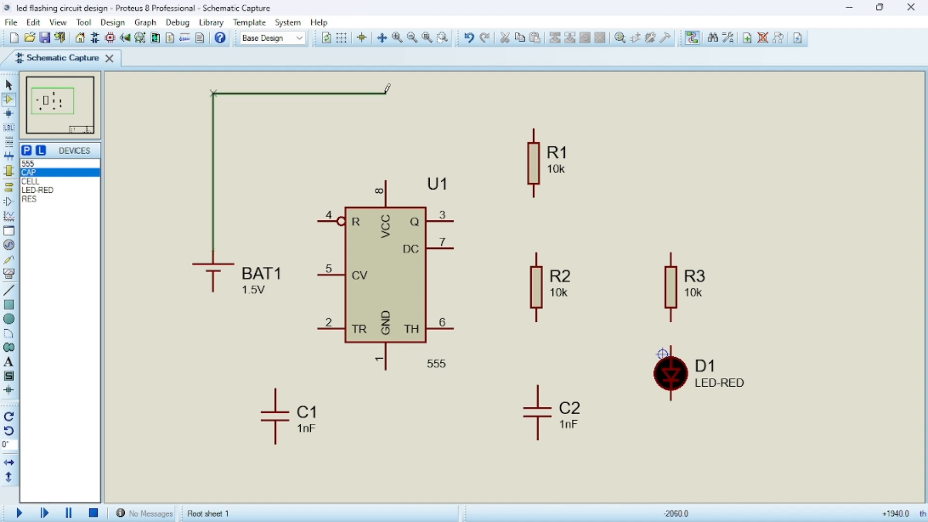
left_click(387, 180)
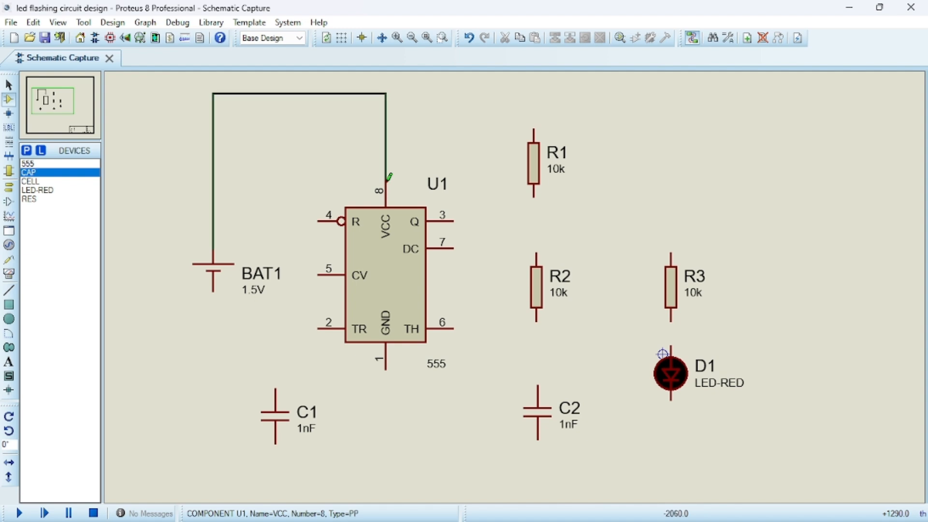
- Connect the timer's reset pin 4 and the upper end of resistor R1 to the positive supply wire
left_click(318, 220)
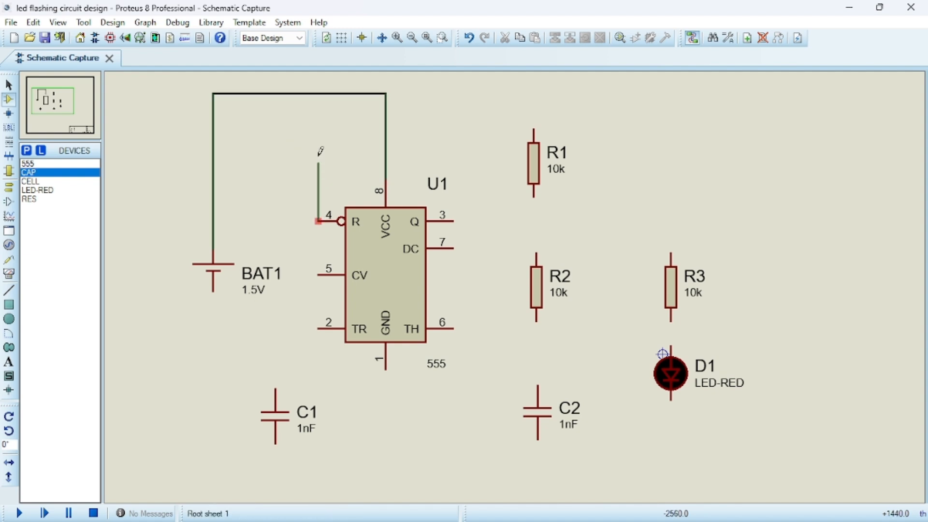
left_click(318, 93)
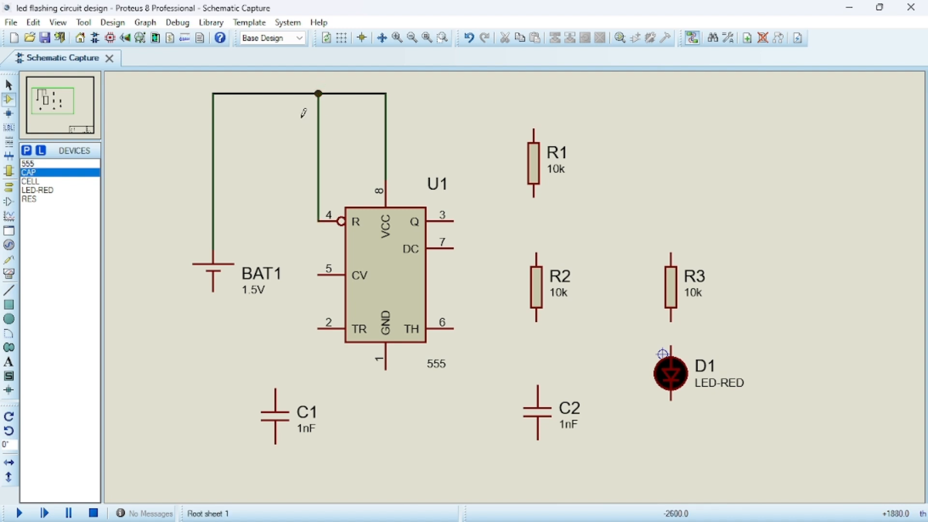
left_click(386, 92)
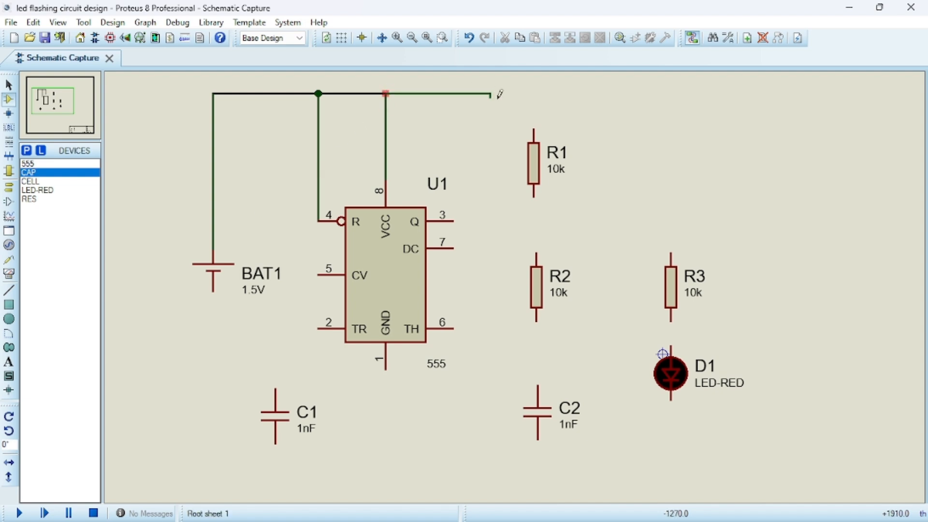
left_click(533, 128)
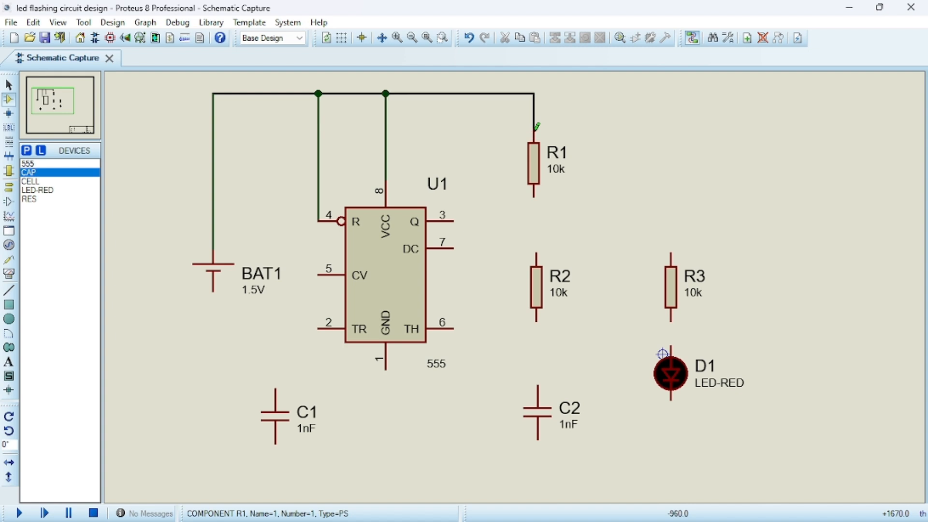
- Wire the lower end of R1 to the upper end of R2 and shift R2 slightly left to align it under R1
left_click(533, 196)
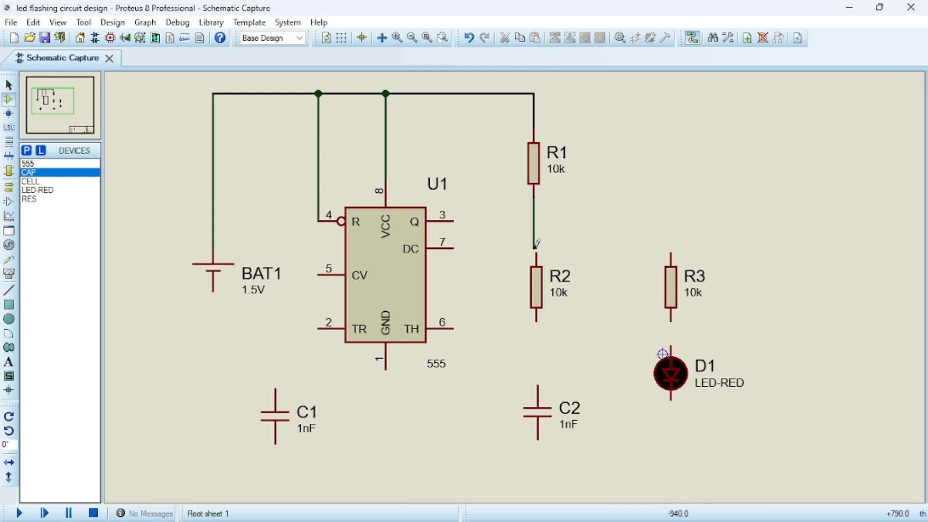
left_click(536, 252)
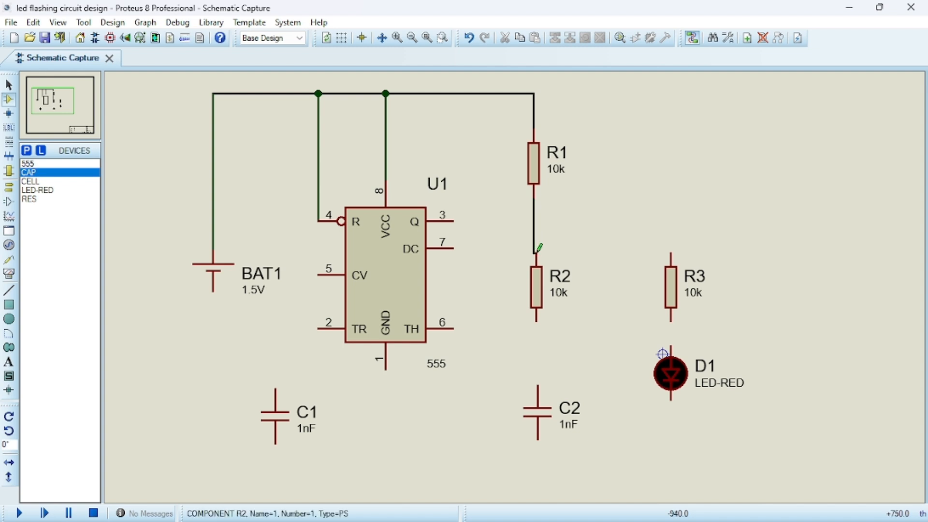
left_click(541, 296)
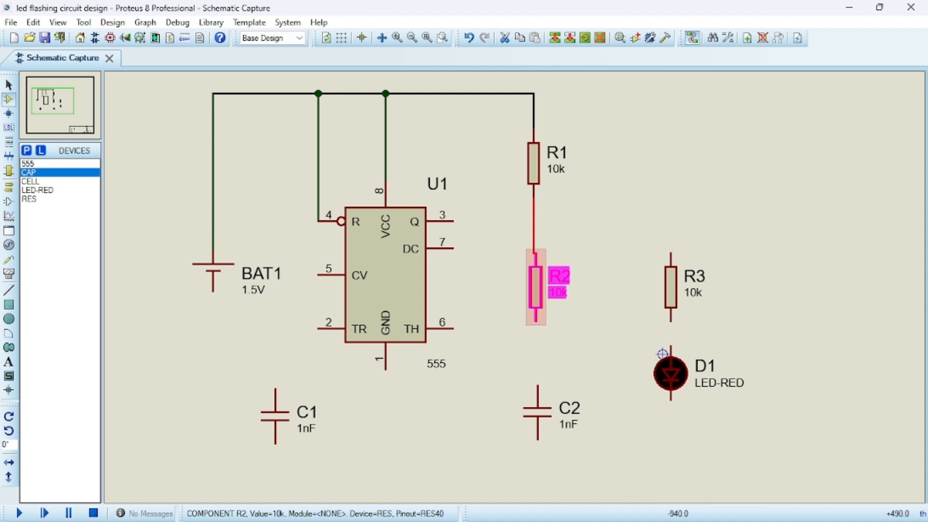
left_click(575, 258)
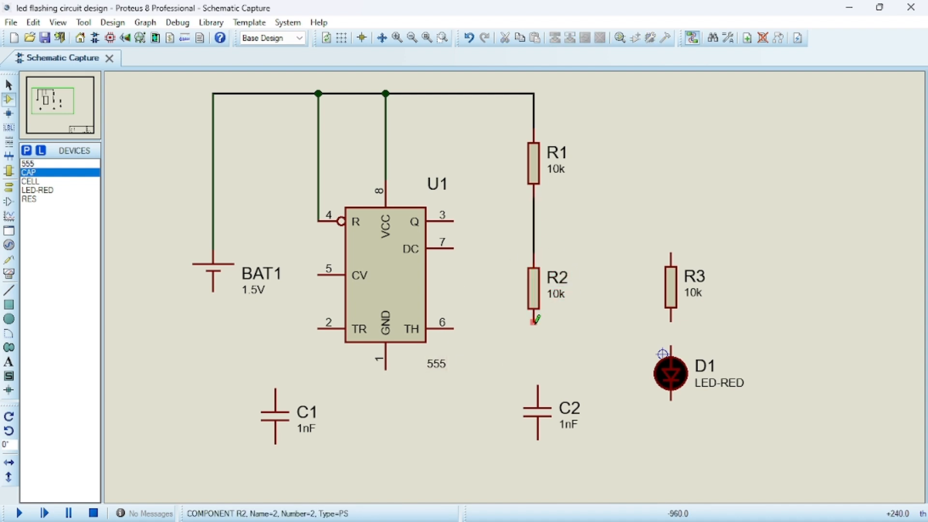
- Wire the lower end of R2 to the upper end of C2 and shift C2 slightly left to align it under R2
left_click(538, 385)
left_click(533, 410)
left_click_drag(534, 415, 534, 412)
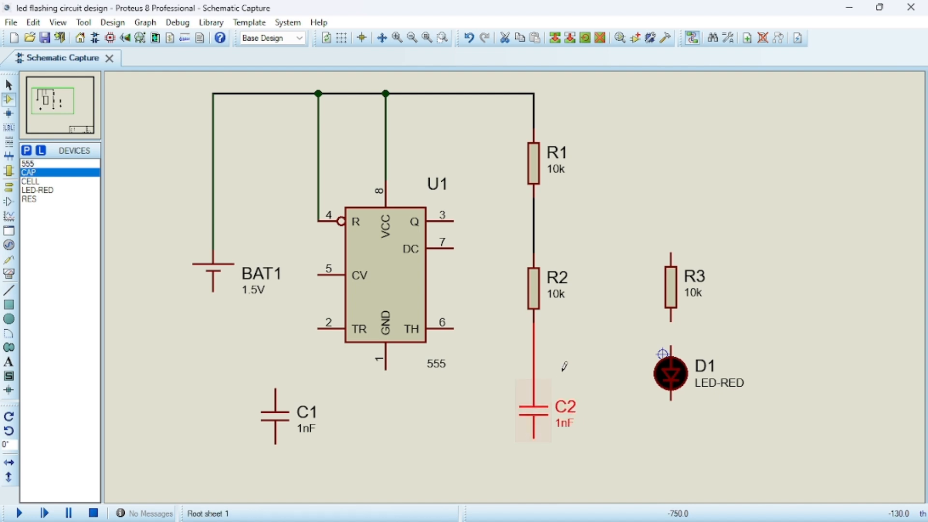
left_click(572, 357)
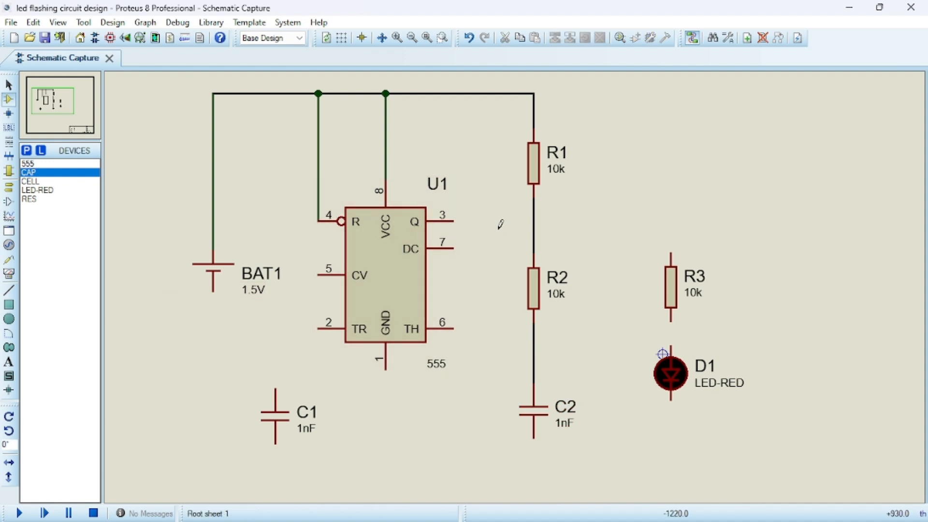
- Wire the 555 timer's output pin 3 to the upper end of R3 and R3's lower end to the LED's anode
left_click(454, 220)
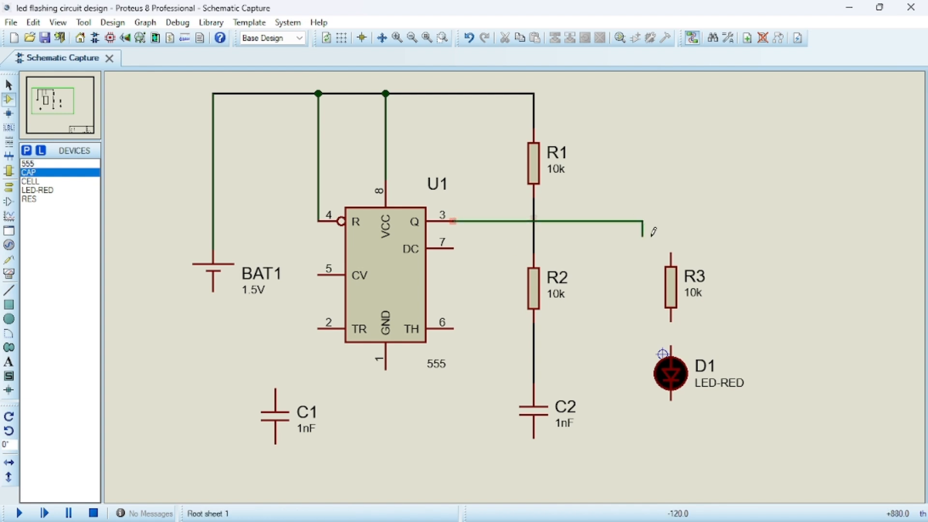
left_click(672, 250)
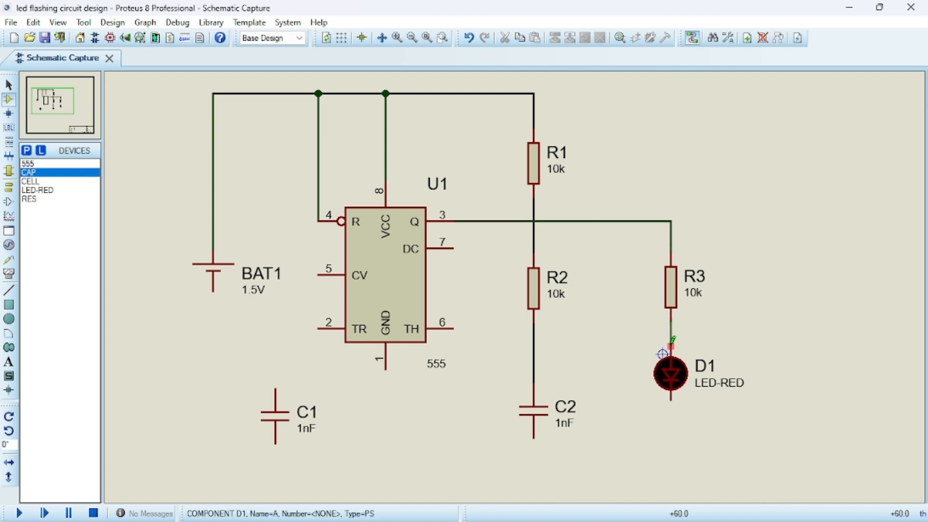
left_click(673, 343)
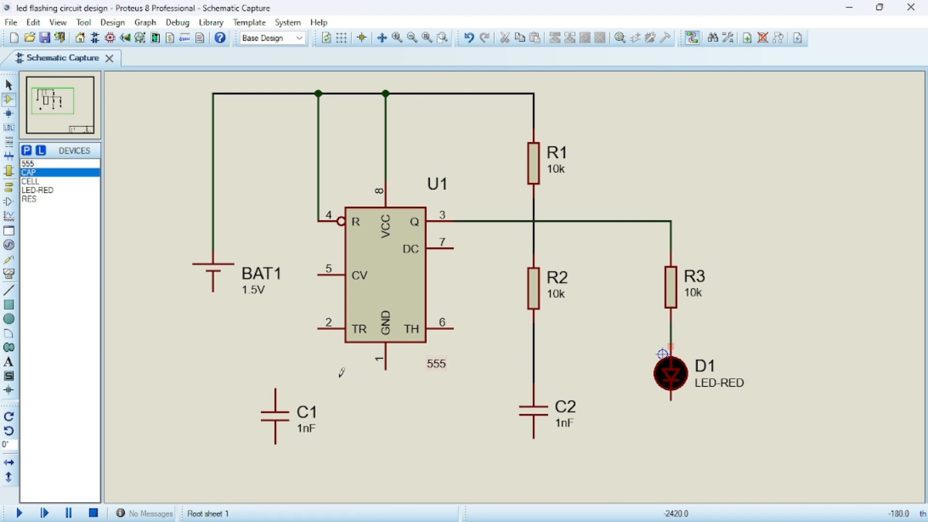
- Connect the timer's discharge pin 7 to the wire between R1 and R2
left_click(453, 248)
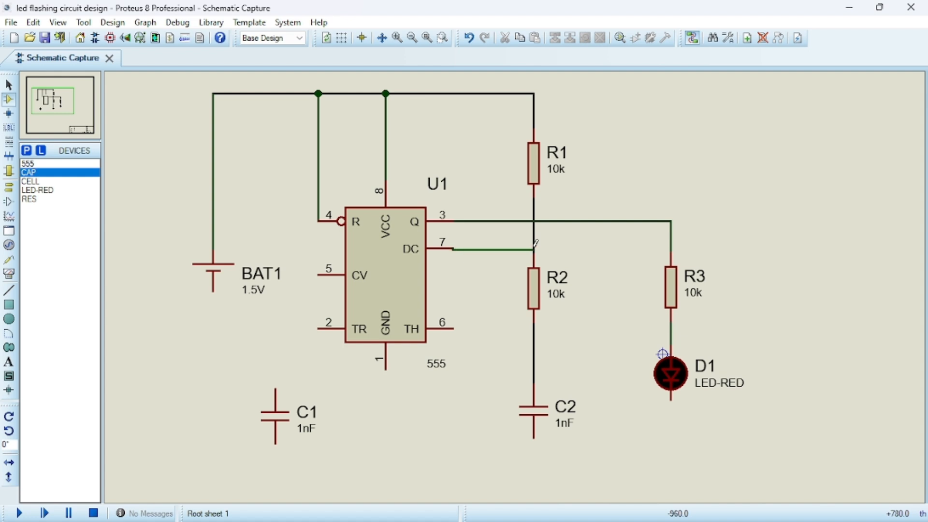
left_click(535, 248)
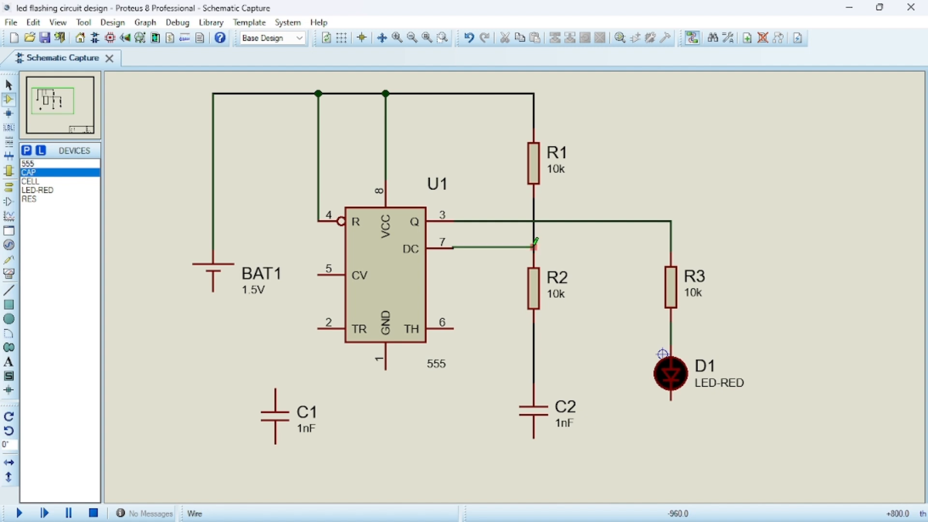
left_click(534, 246)
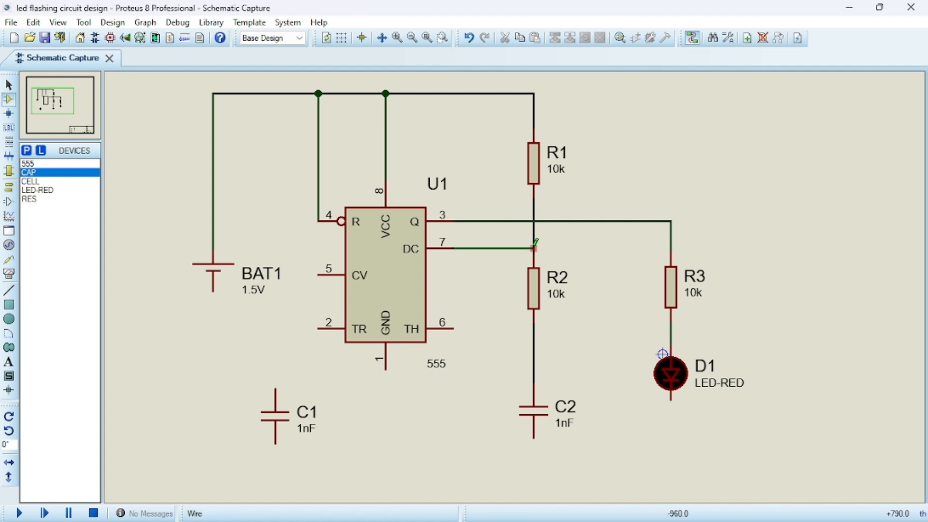
left_click(534, 246)
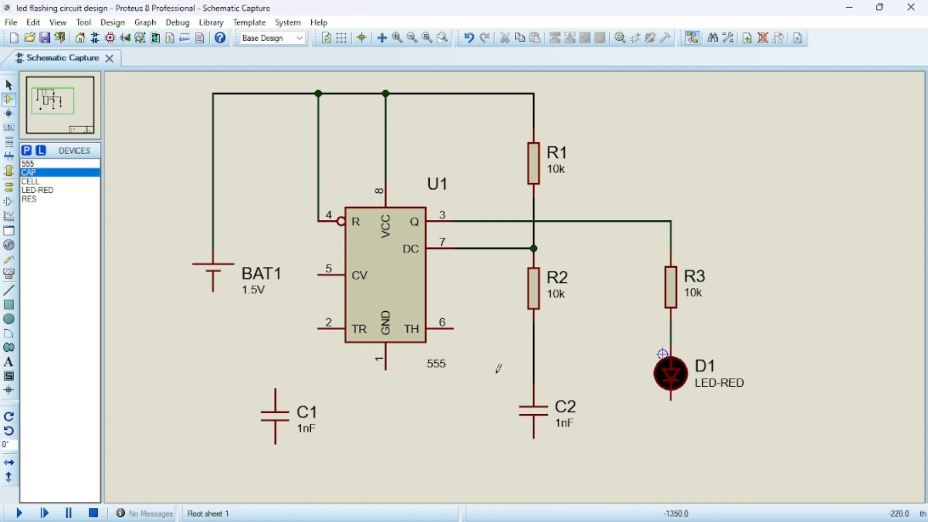
- Wire trigger pin 2 below the timer to threshold pin 6 and connect that wire to the one between R2 and C2
left_click(320, 328)
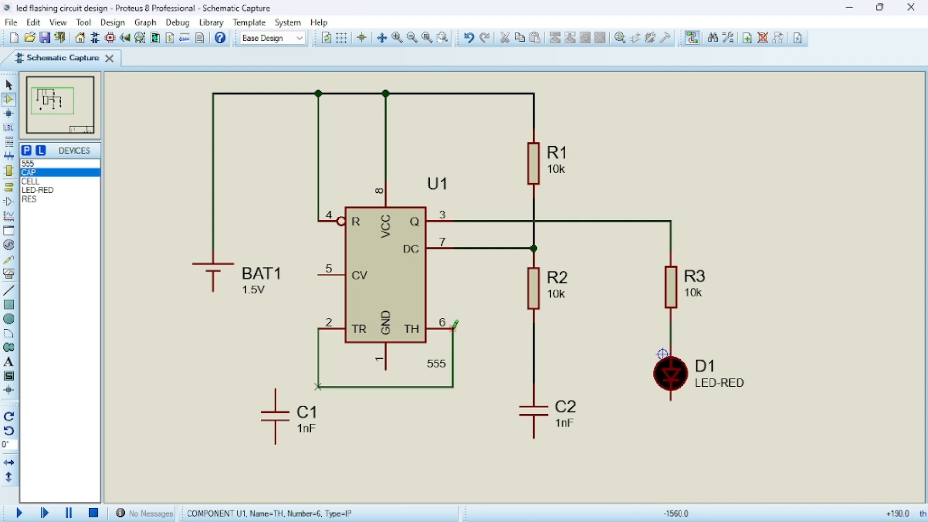
left_click(454, 327)
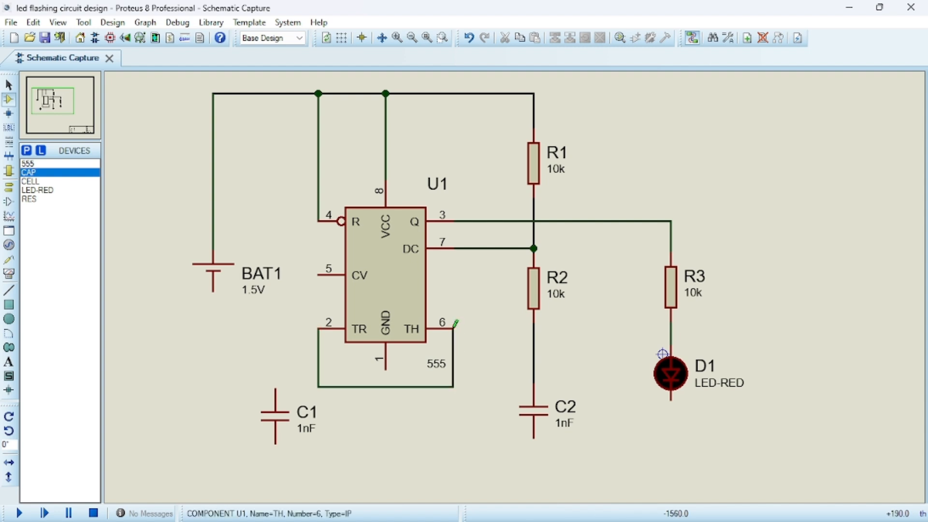
left_click(454, 354)
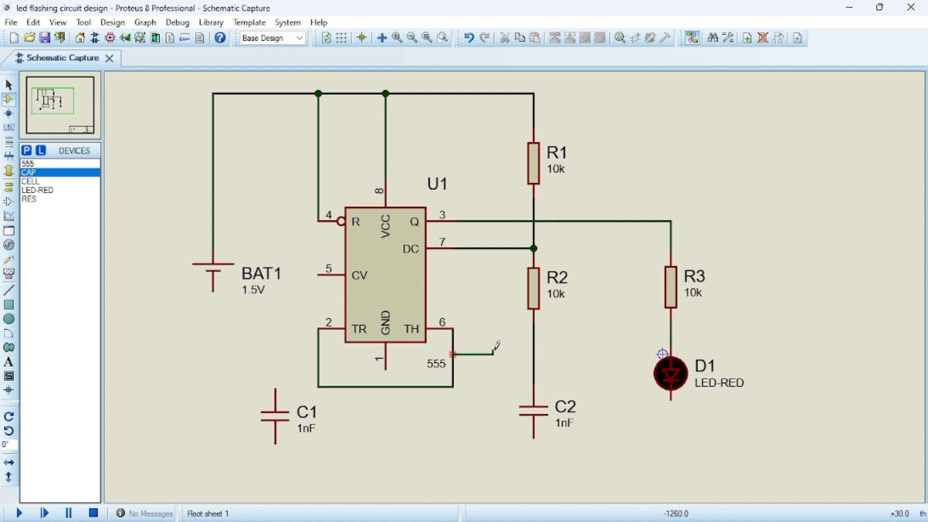
left_click(533, 354)
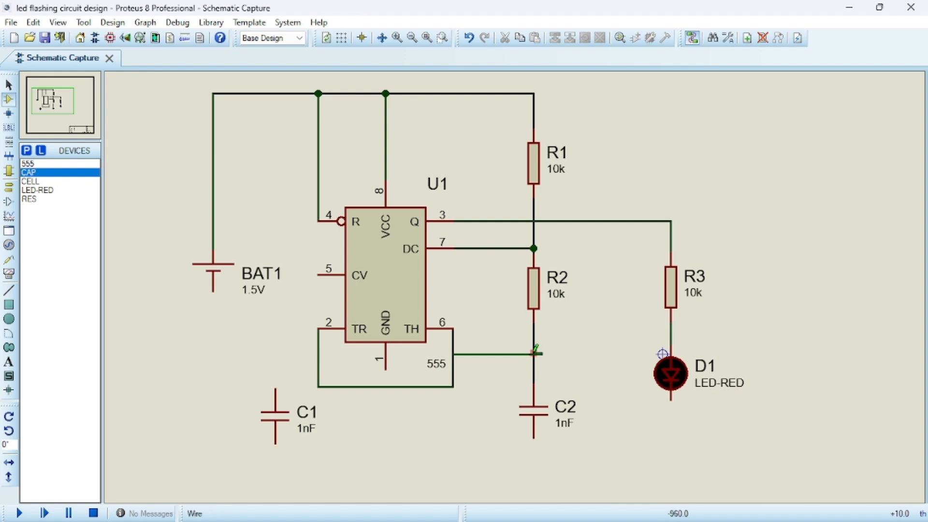
left_click(533, 354)
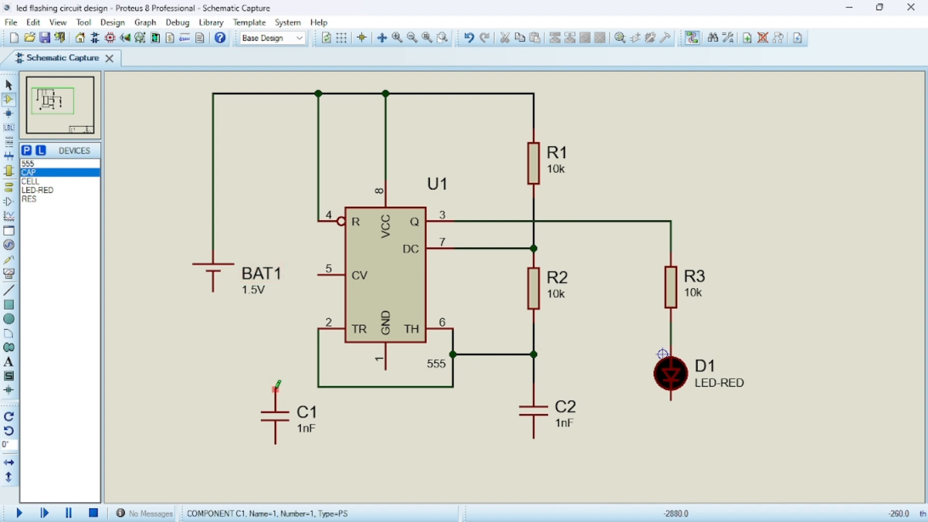
- Move the battery's reference and voltage labels to just above its symbol, beside the positive wire
left_click(260, 285)
left_click_drag(260, 285, 244, 235)
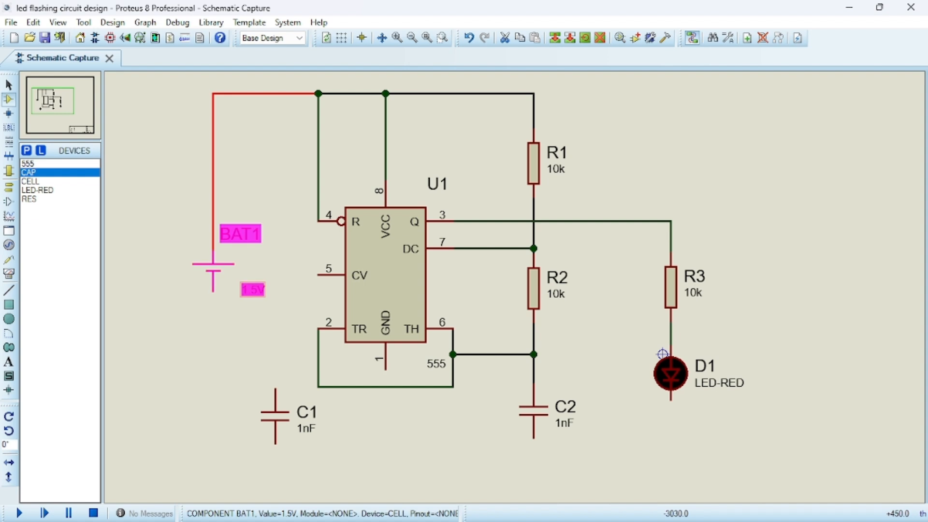
double_click(255, 291)
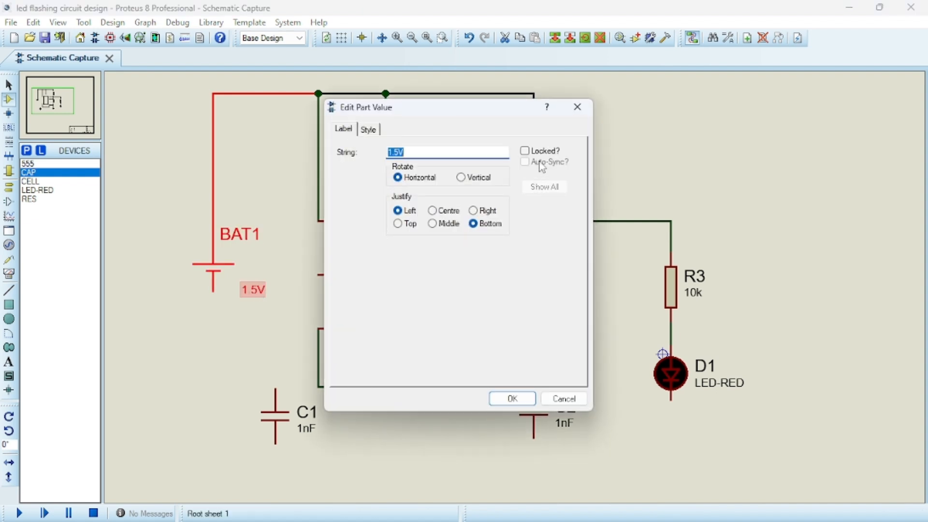
left_click(578, 107)
left_click_drag(257, 295, 250, 258)
left_click(271, 347)
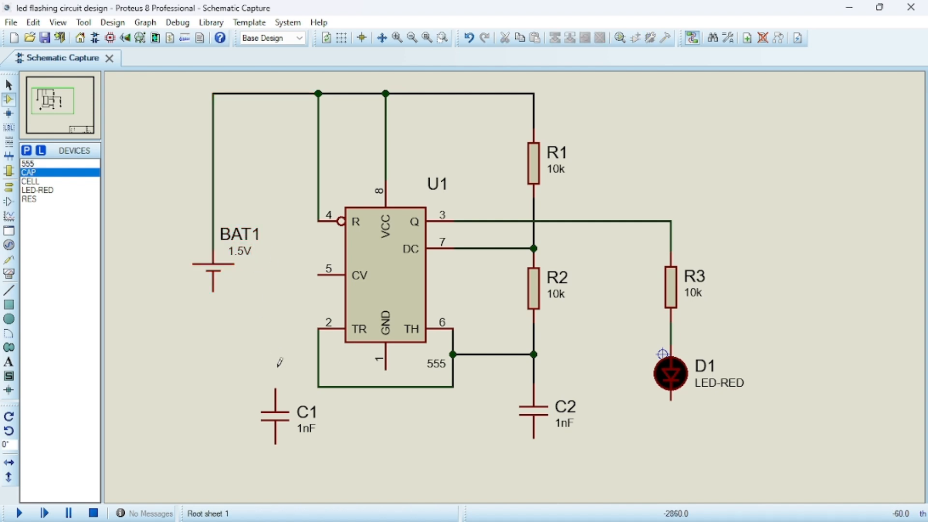
- Wire the upper end of C1 to the timer's CV pin 5 and its lower end to the battery's negative terminal
left_click(276, 389)
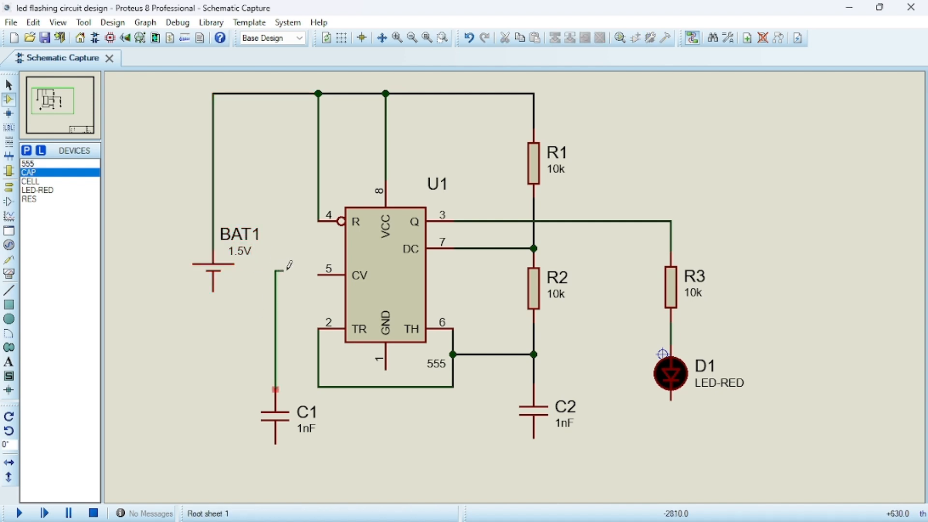
left_click(319, 274)
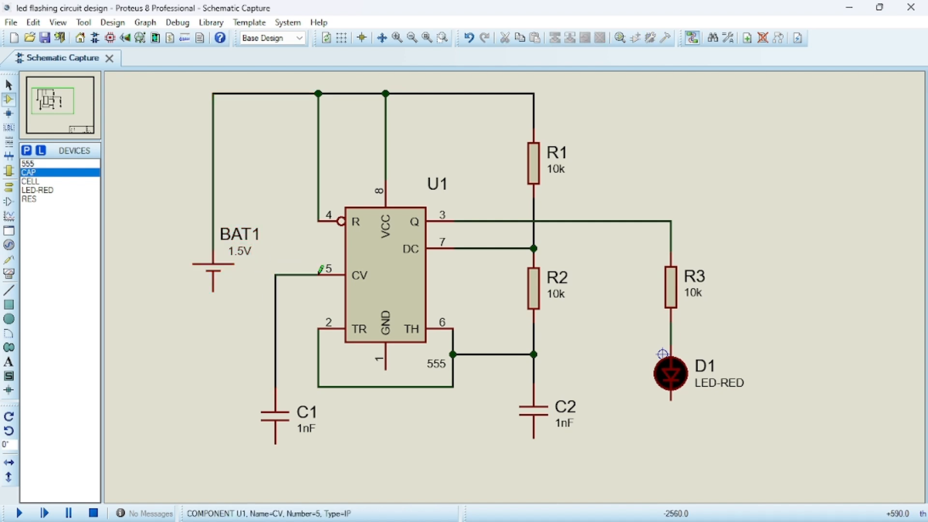
left_click(213, 289)
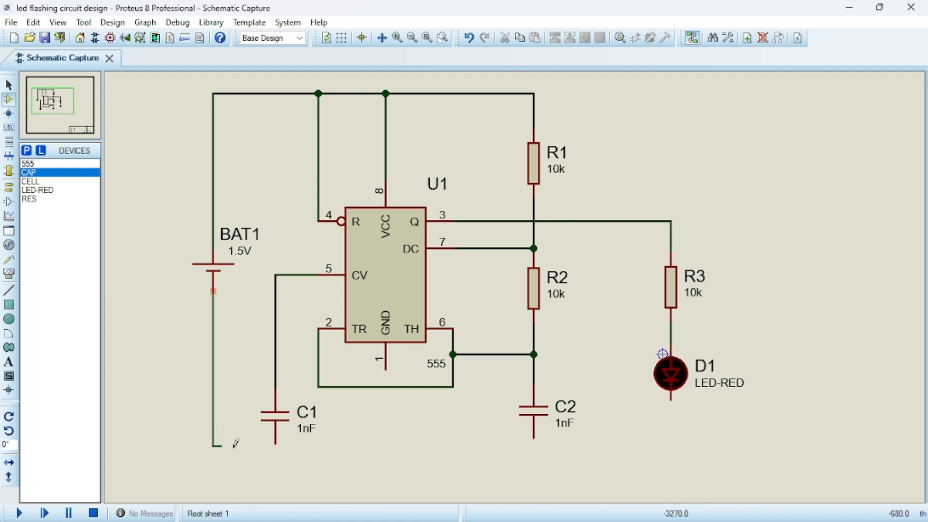
left_click(277, 442)
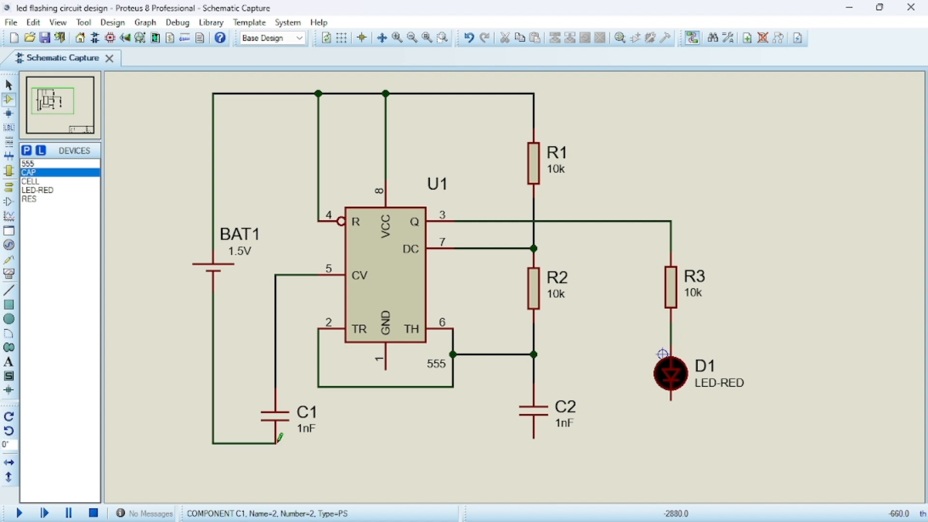
- Extend the negative supply wire from C1 to the lower ends of C2 and the LED, and connect the timer's GND pin 1 to it
left_click(276, 443)
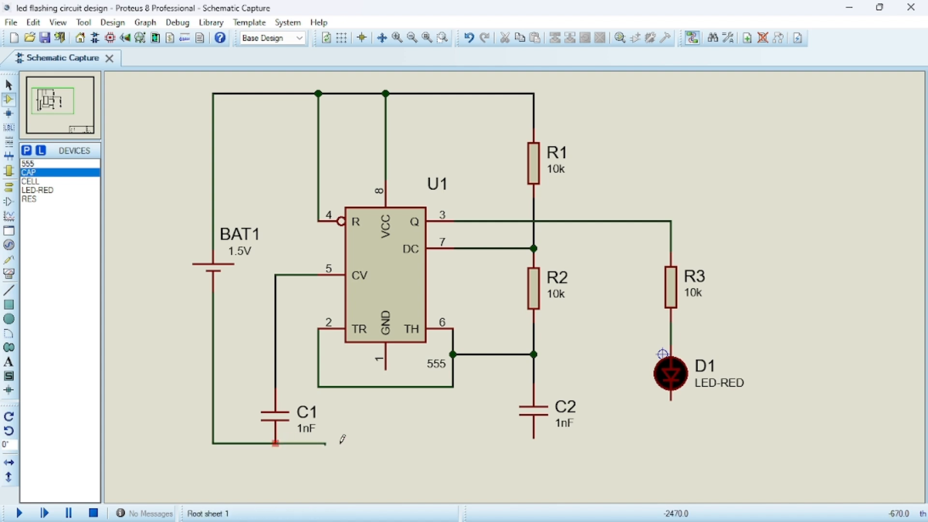
left_click(534, 437)
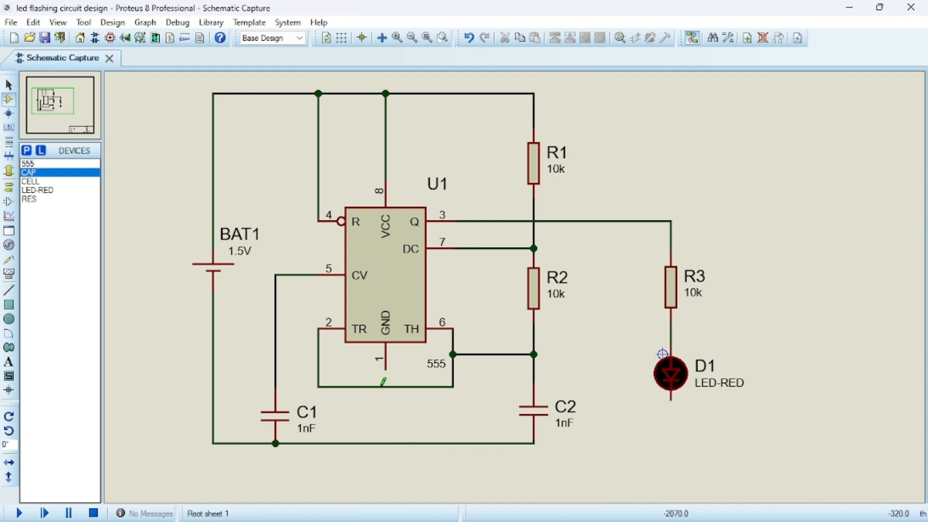
left_click(386, 368)
left_click(386, 442)
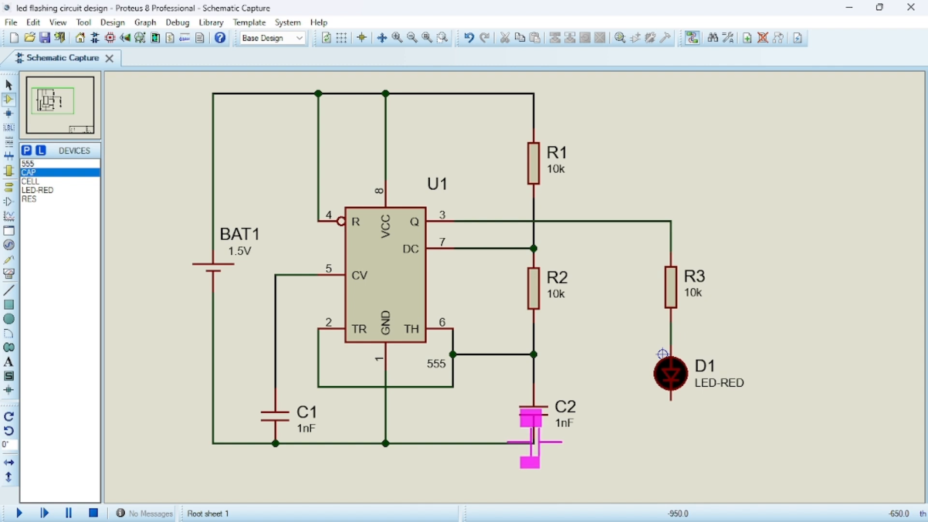
left_click(534, 442)
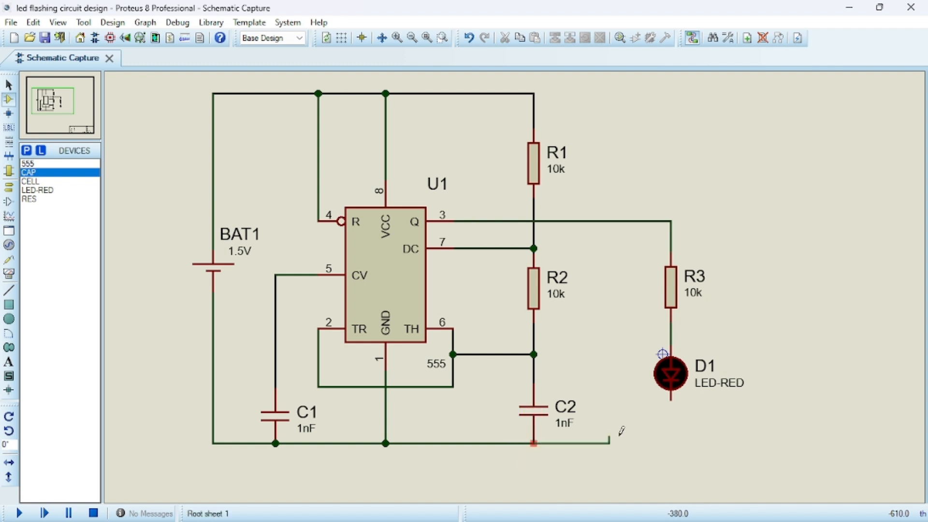
left_click(672, 398)
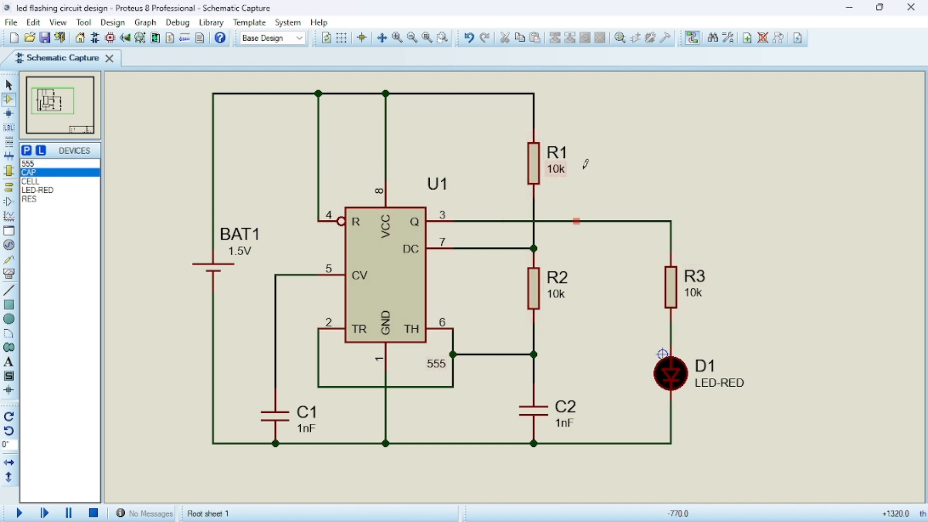
- Set the voltage of battery BAT1 to 12V
right_click(227, 264)
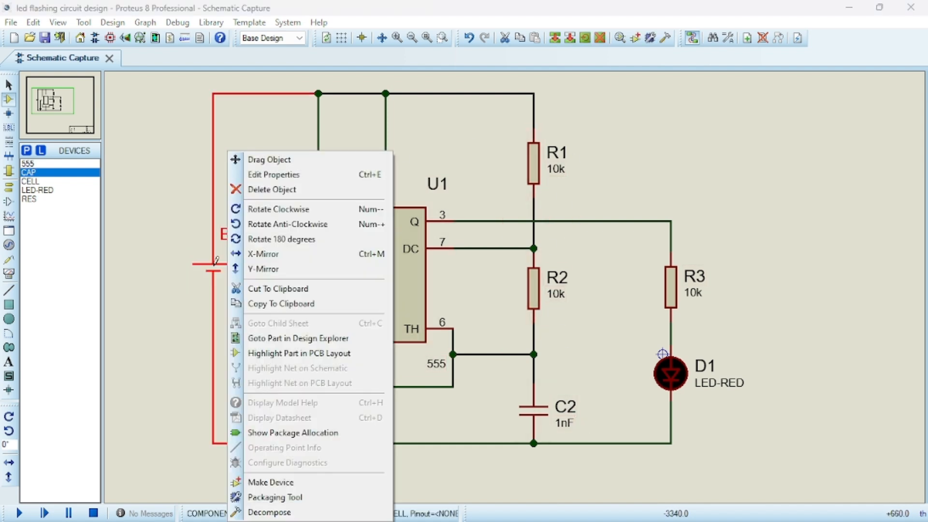
left_click(265, 174)
left_click_drag(394, 177, 383, 176)
type("12V")
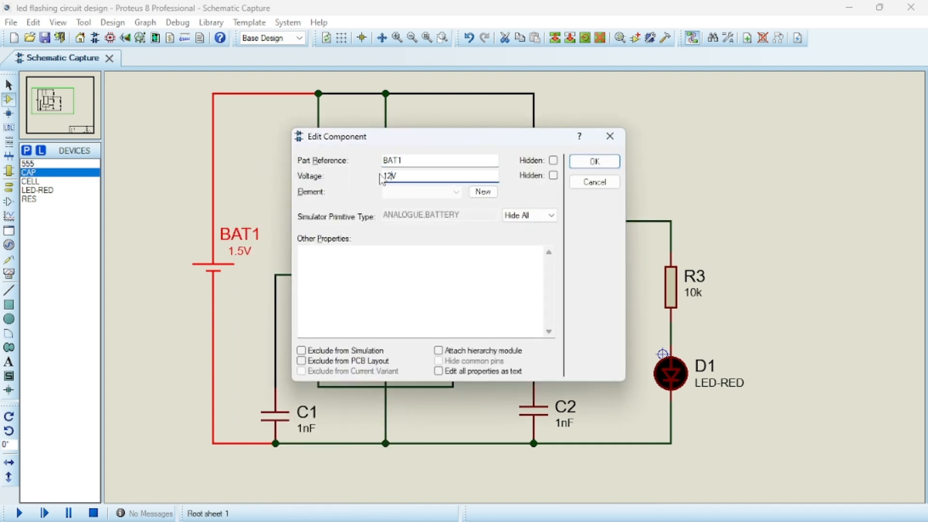
left_click(595, 161)
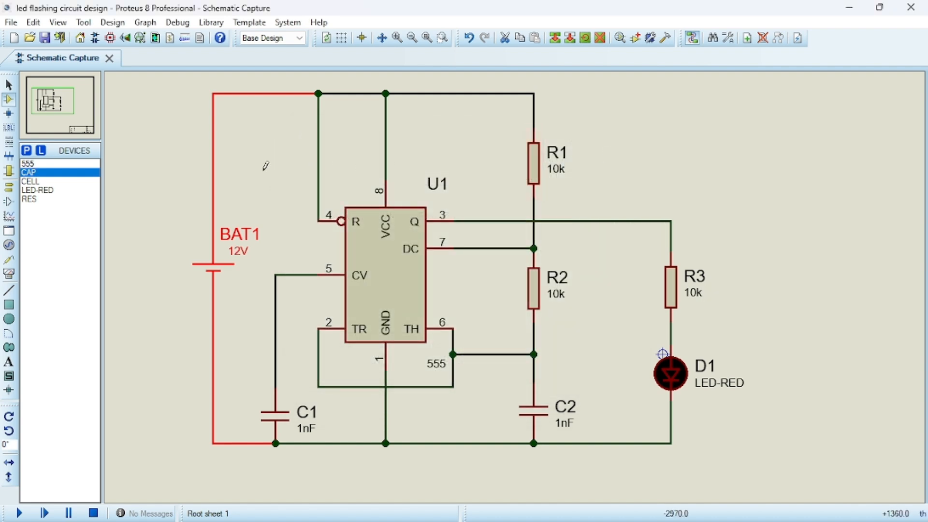
- Set the resistance of R1 to 1k
right_click(533, 158)
left_click(592, 175)
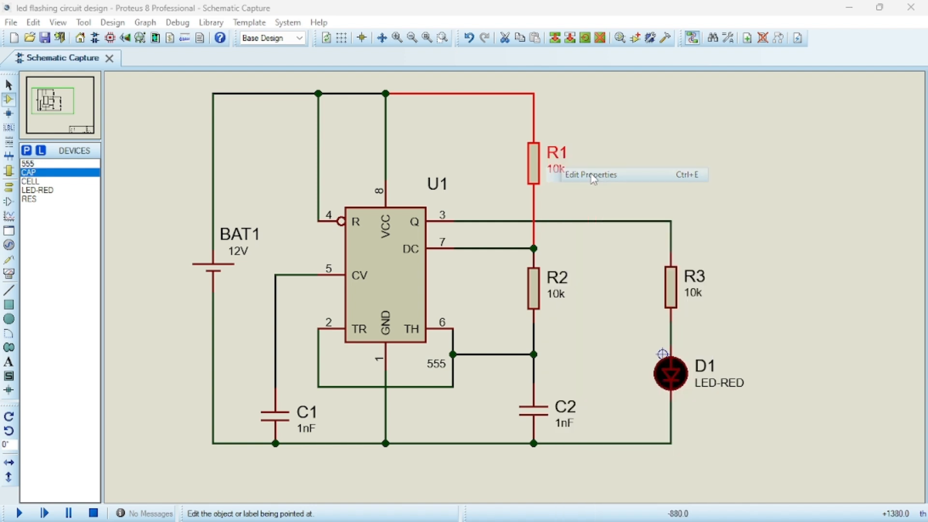
left_click(391, 176)
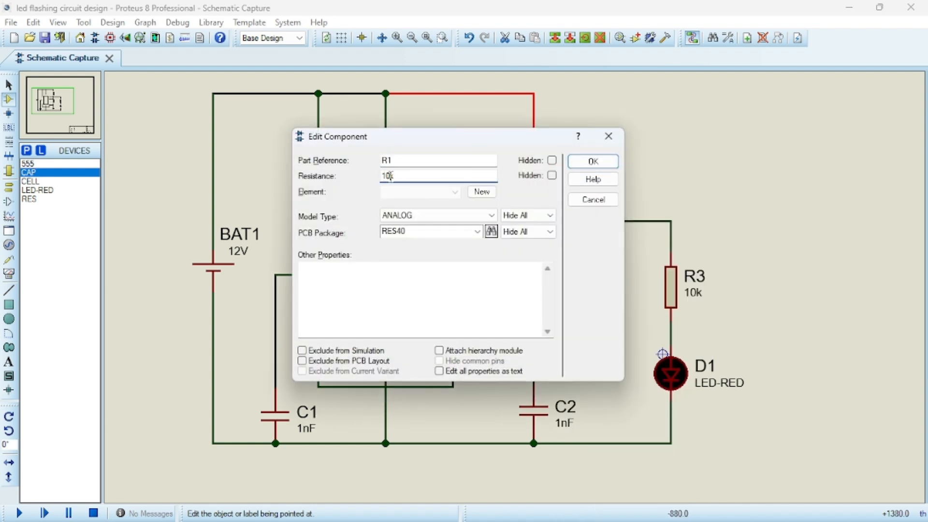
left_click(591, 160)
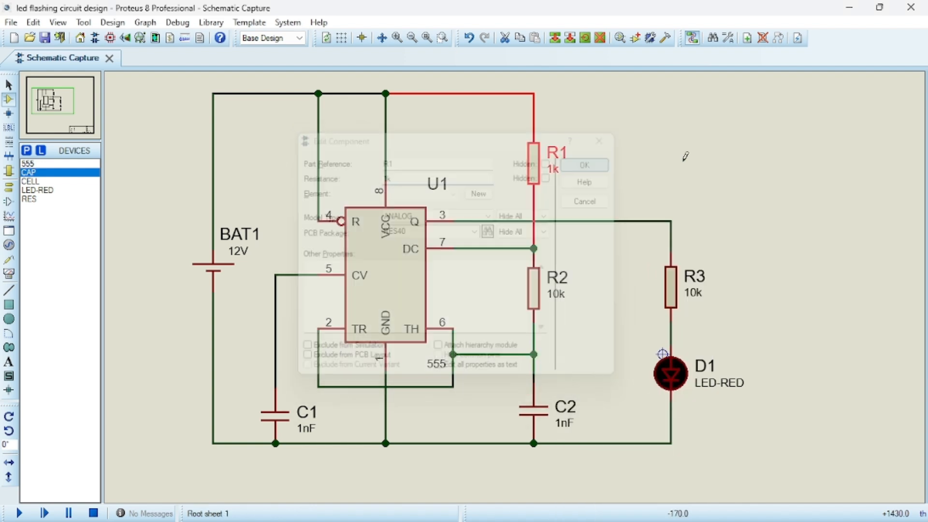
- Set the capacitance of C1 to 0.01uF
right_click(281, 422)
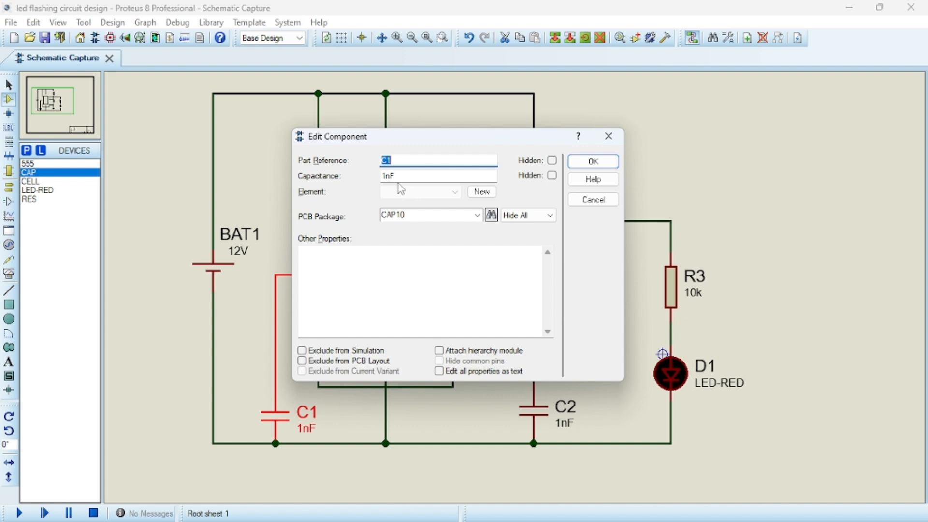
double_click(390, 177)
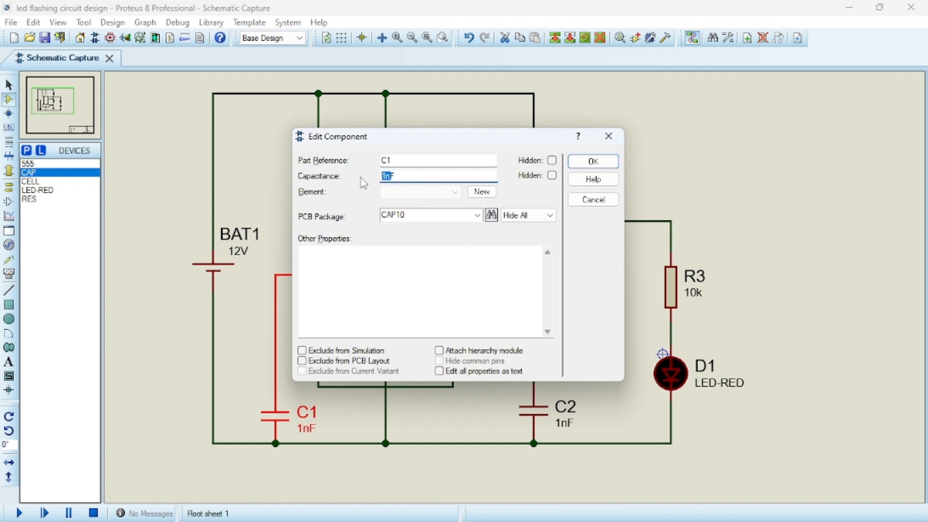
type("0.01u")
left_click(576, 163)
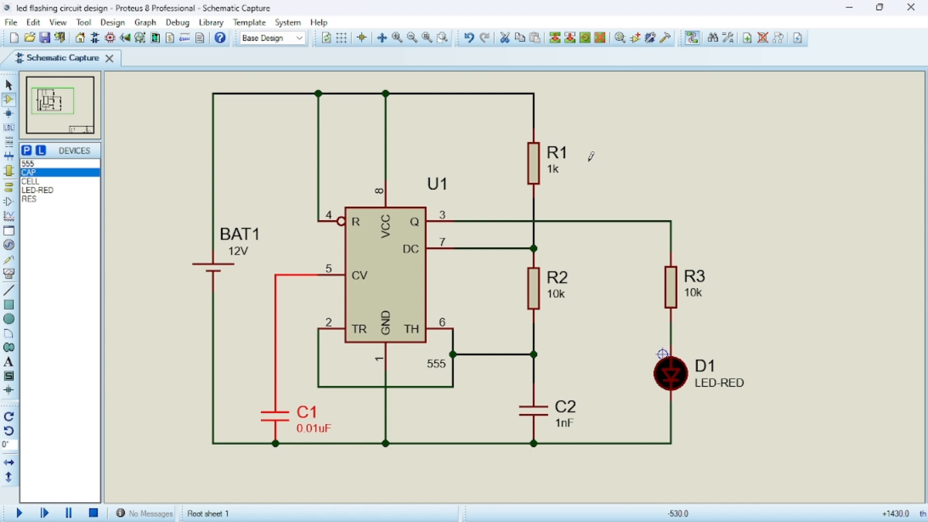
- Set the capacitance of C2 to 100uF
left_click(574, 362)
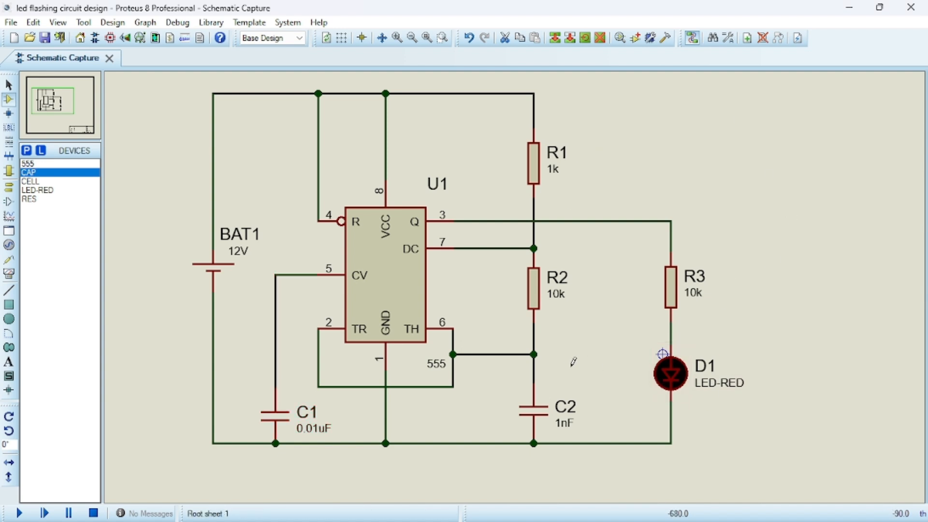
right_click(535, 418)
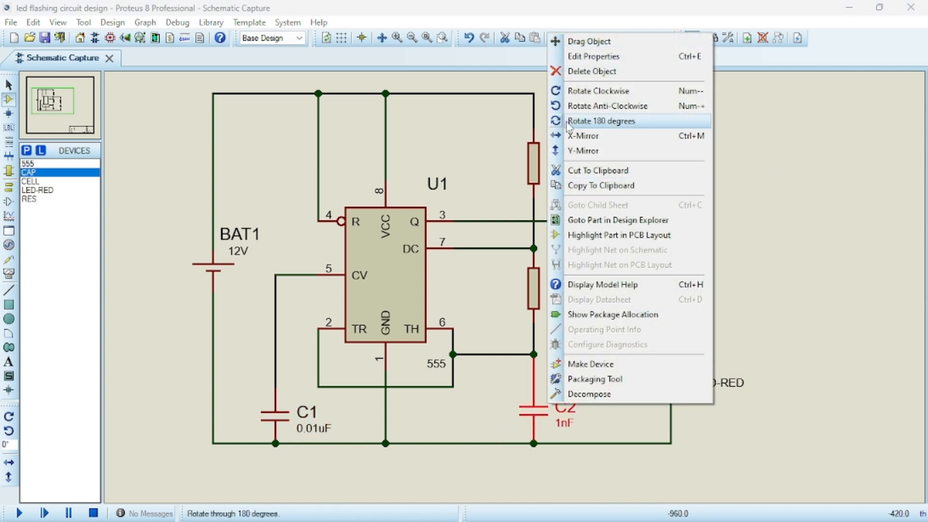
left_click(584, 58)
left_click(391, 177)
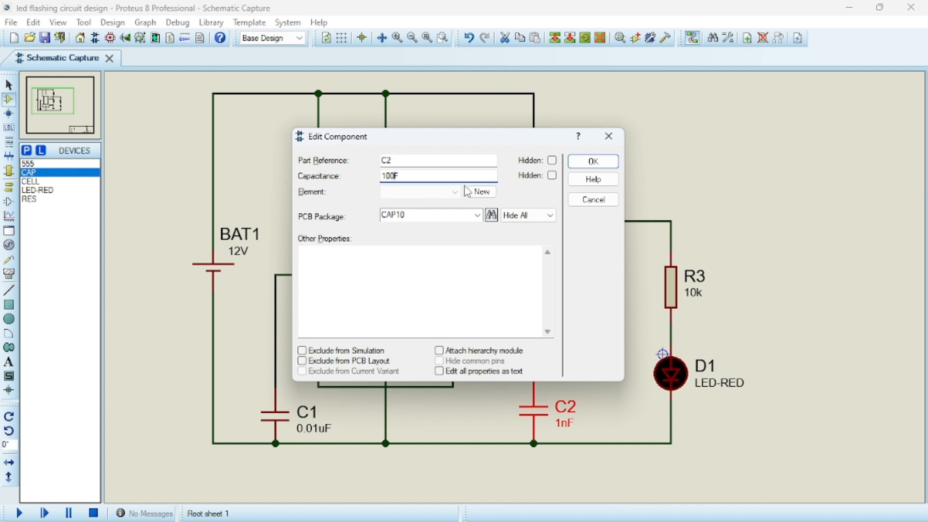
left_click(590, 164)
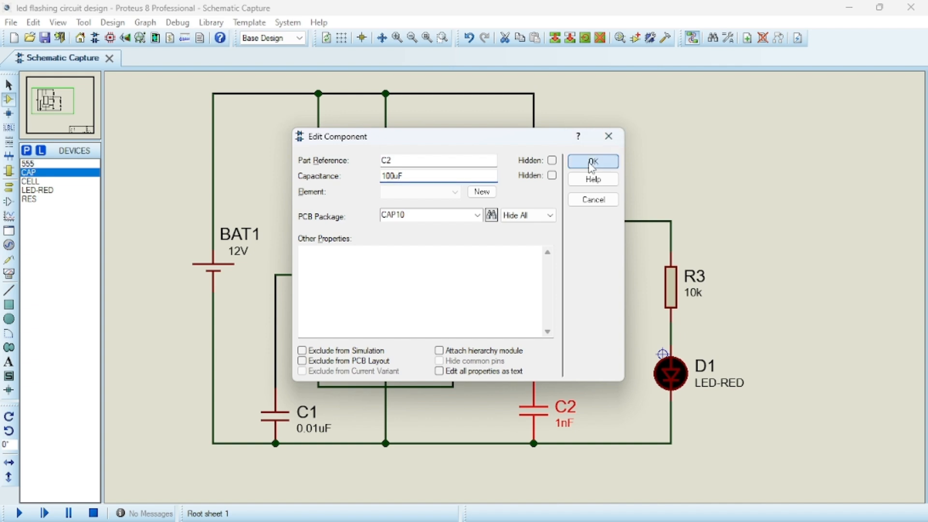
left_click(663, 158)
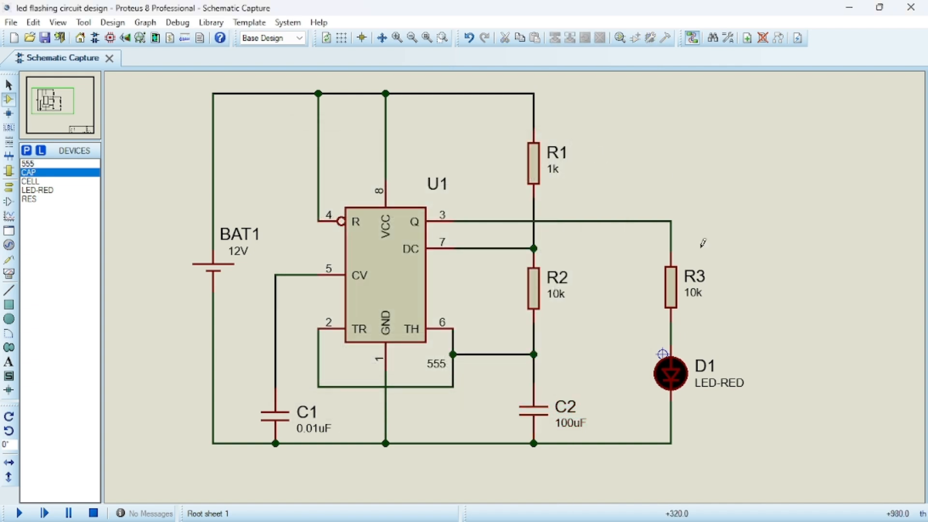
- Set the resistance of R3 to 1k
right_click(670, 289)
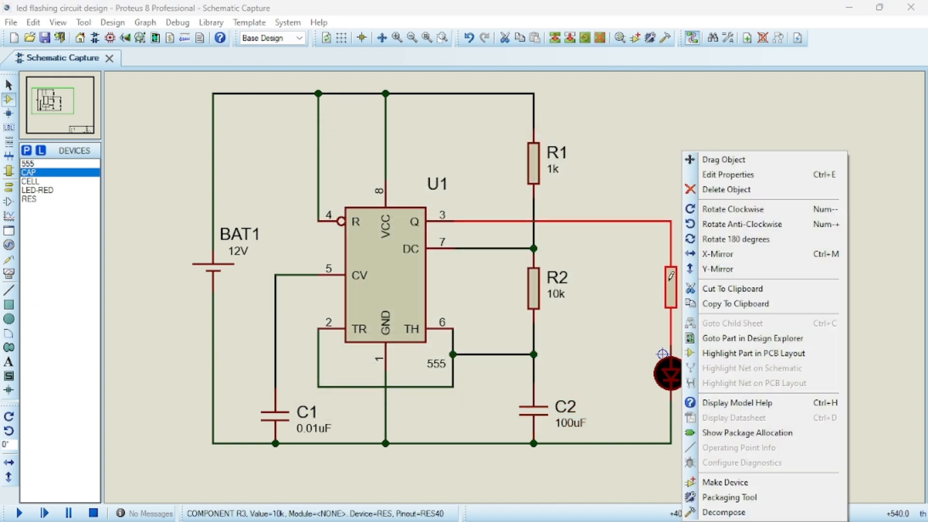
left_click(716, 175)
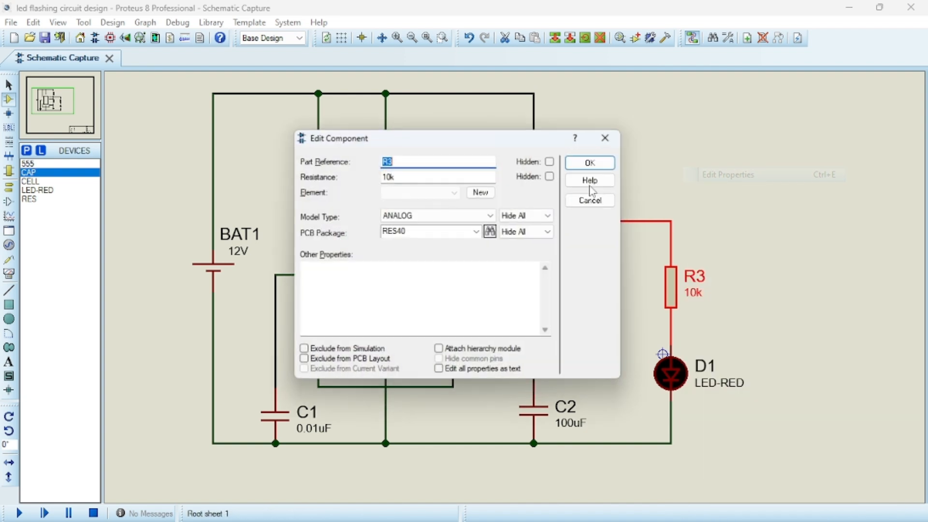
left_click(391, 175)
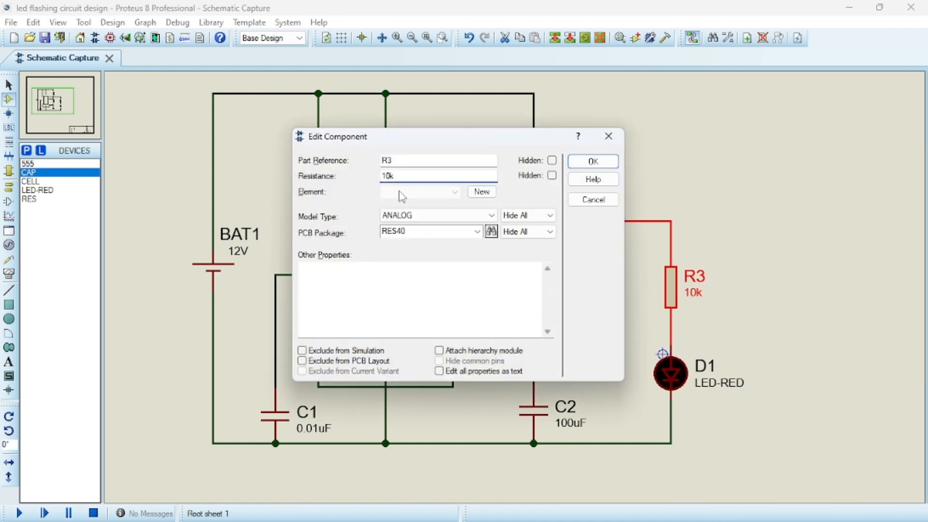
left_click(594, 161)
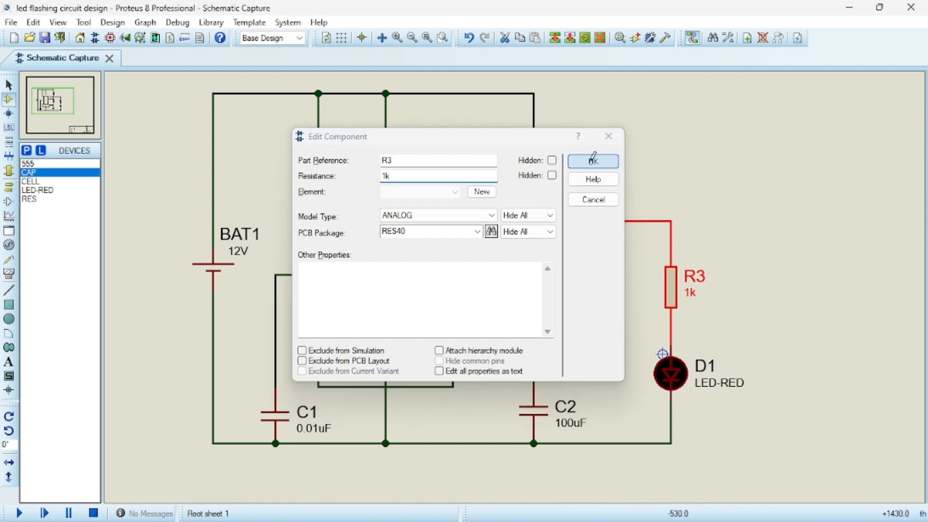
left_click(765, 186)
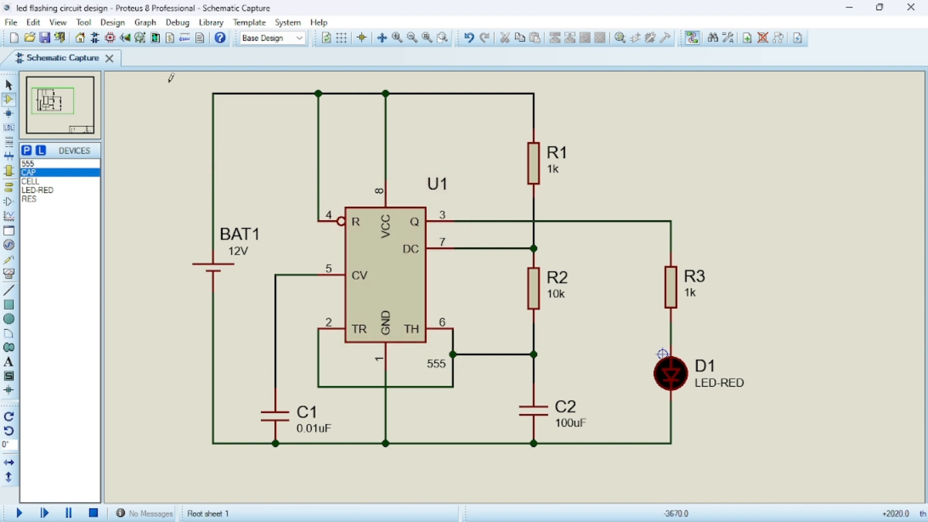
- Run the simulation of the completed LED flashing circuit
left_click(54, 98)
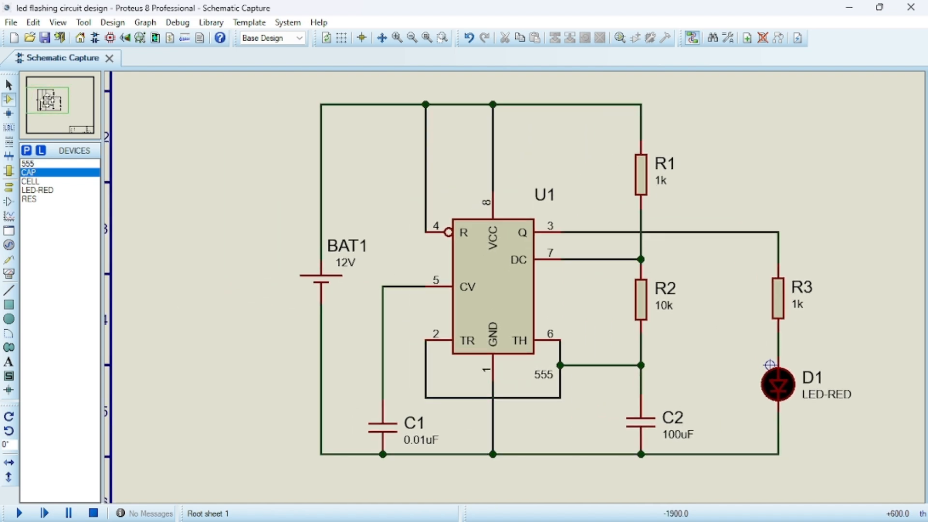
left_click(48, 100)
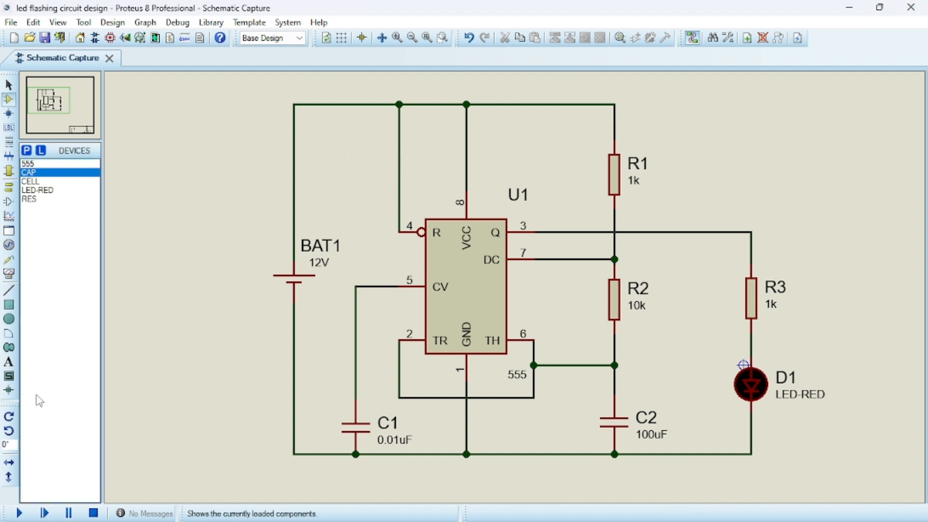
left_click(19, 513)
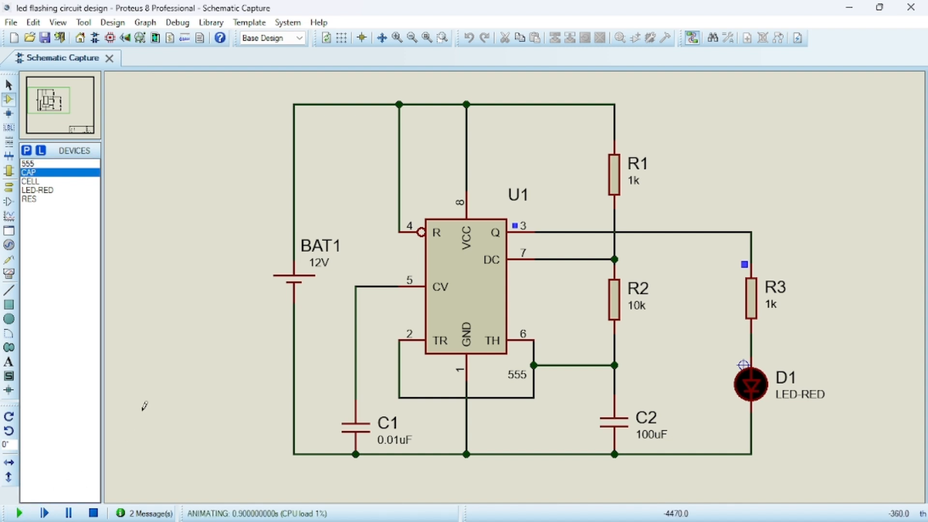